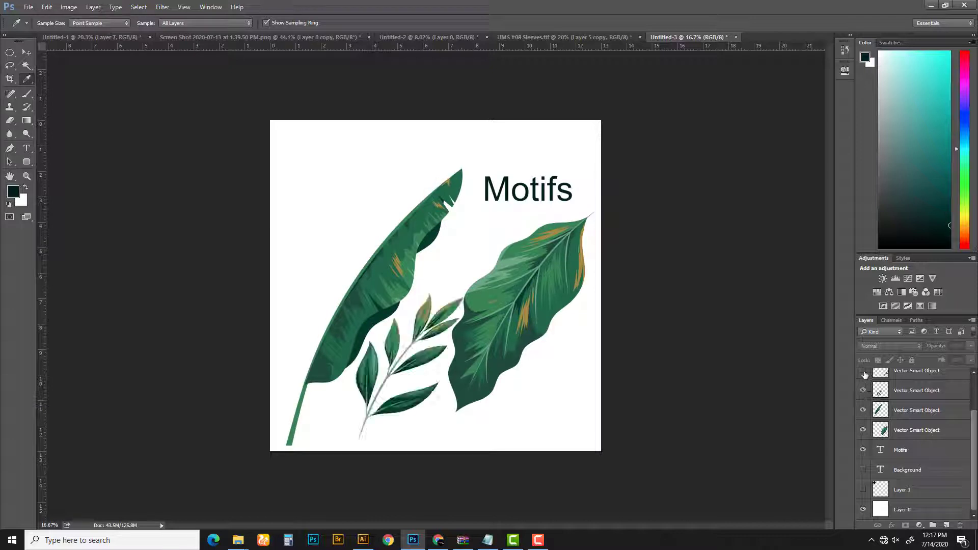
- Show all the leaf motif layers on the canvas and hide the "Motifs" text layer
click(863, 372)
scroll(974, 423, up, 2)
click(863, 398)
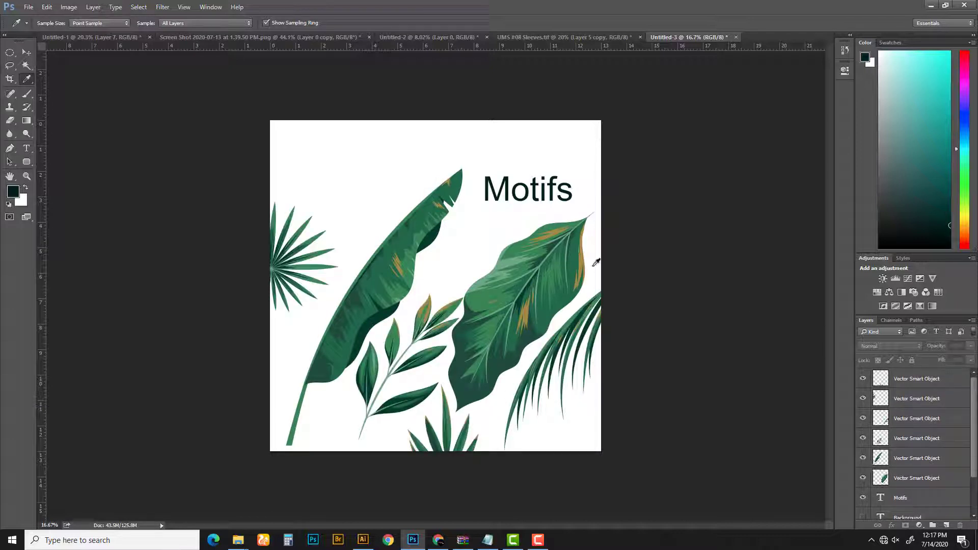
click(912, 497)
click(863, 498)
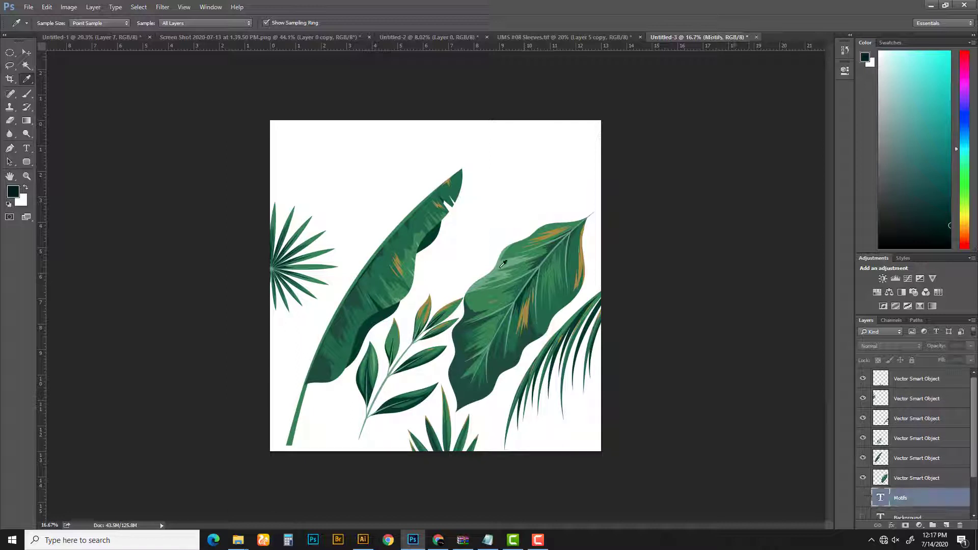
- Move the broad leaf to the canvas's upper-right corner and fill a new layer beneath the leaves with the dark foreground color
key(v)
drag(504, 270, 540, 155)
click(946, 525)
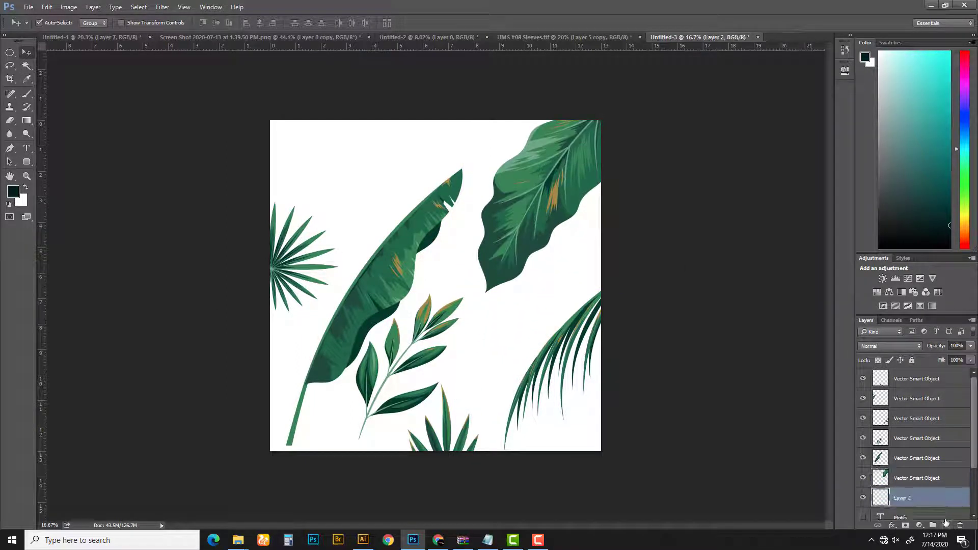
key(alt+BackSpace)
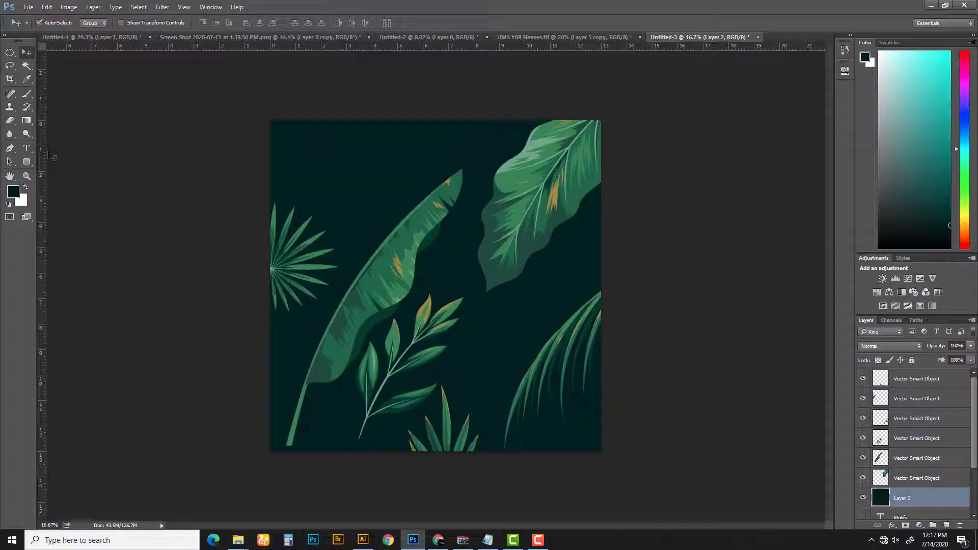
- Spread out the leaves, placing the sprig at the left edge, the palm frond at upper left and the pointed palm higher at the bottom
drag(8, 54, 76, 52)
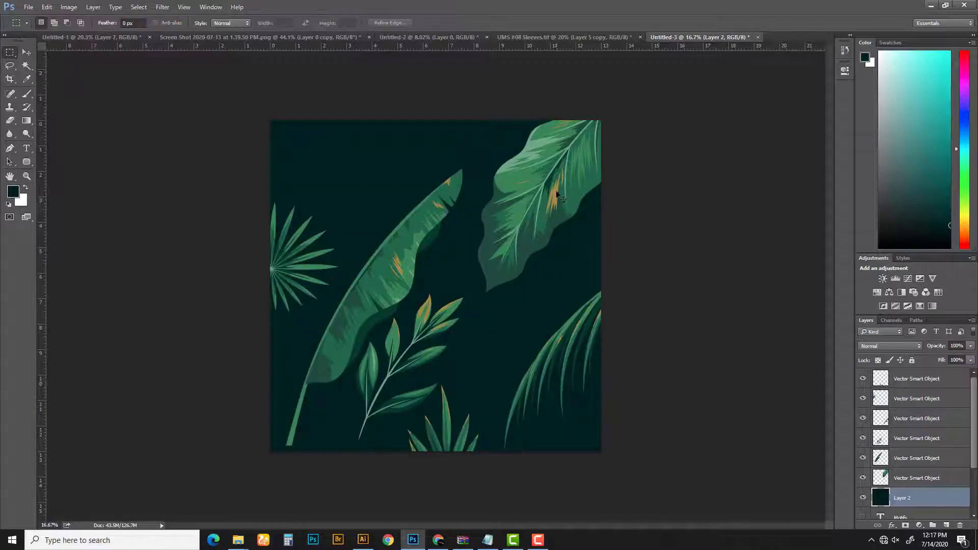
key(v)
mouse_move(559, 195)
mouse_down()
mouse_move(548, 196)
mouse_move(565, 186)
mouse_move(556, 204)
mouse_up()
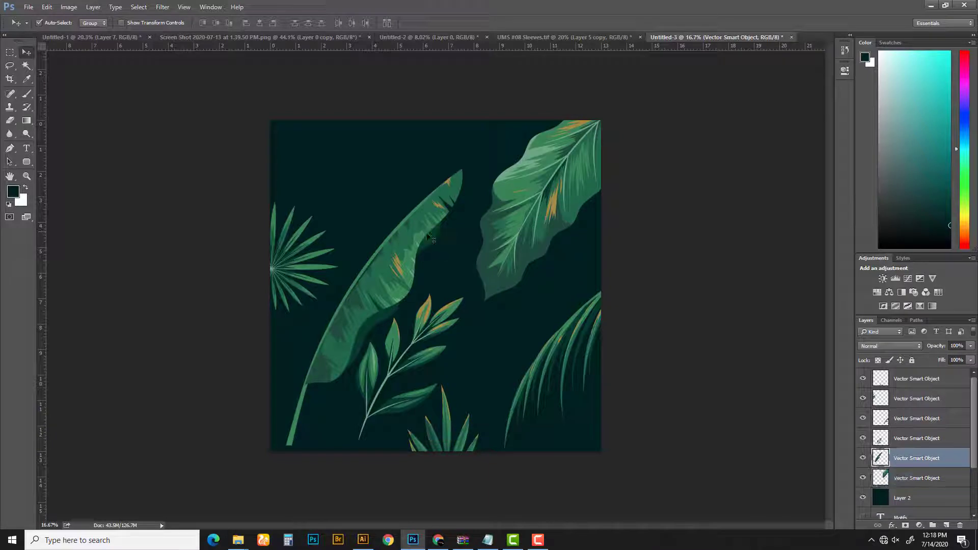
drag(446, 319, 357, 242)
drag(449, 435, 450, 351)
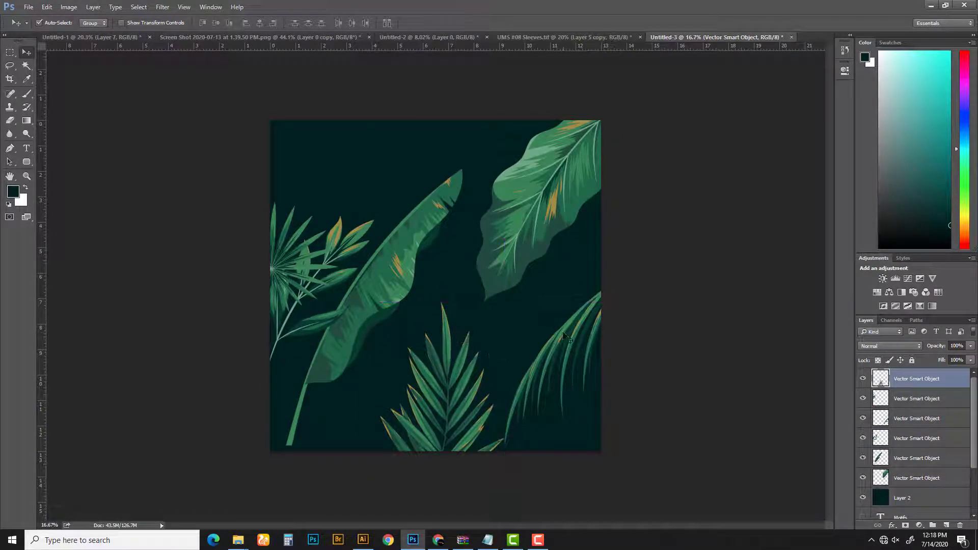
drag(563, 333, 573, 310)
mouse_move(424, 211)
mouse_down()
mouse_move(421, 227)
mouse_move(408, 218)
mouse_up()
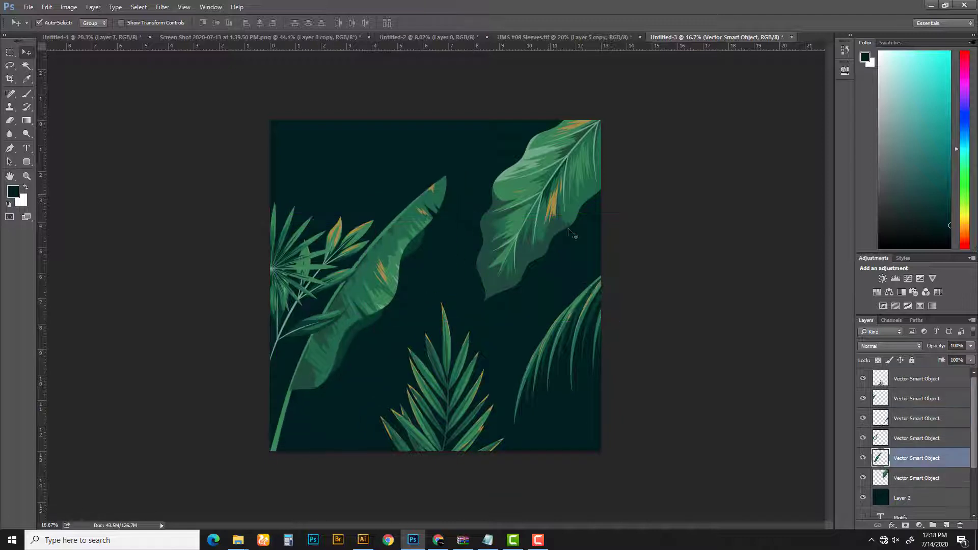
drag(595, 292, 373, 200)
- Move the fan palm to the canvas's right edge and rotate it so that it partly overhangs the edge
drag(277, 263, 553, 349)
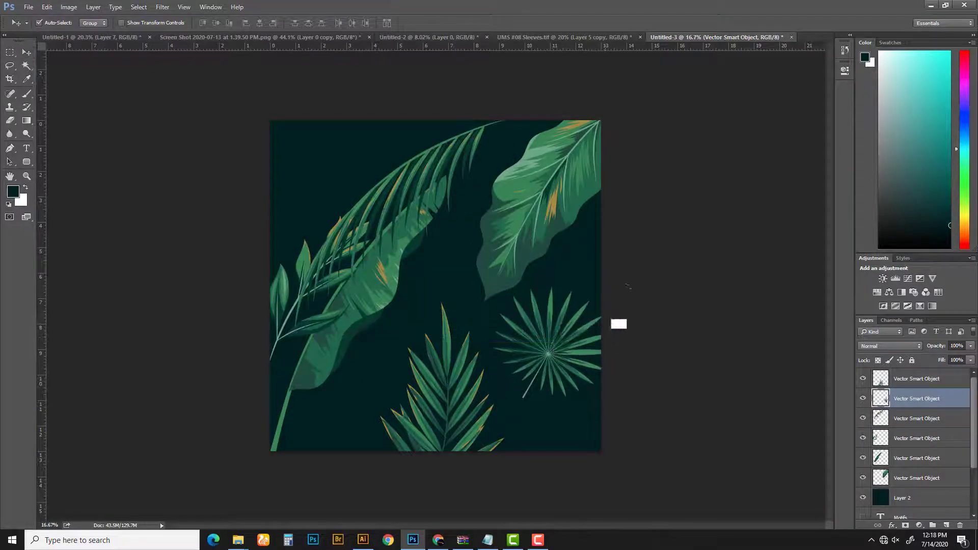
key(ctrl+t)
drag(628, 287, 490, 247)
drag(555, 374, 586, 350)
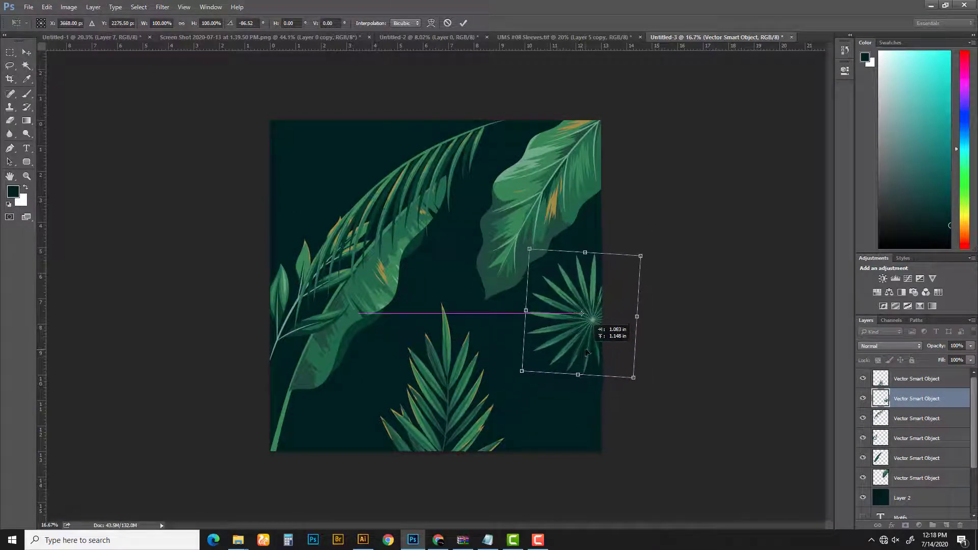
drag(681, 250, 661, 226)
drag(670, 263, 676, 277)
drag(609, 298, 617, 293)
key(Return)
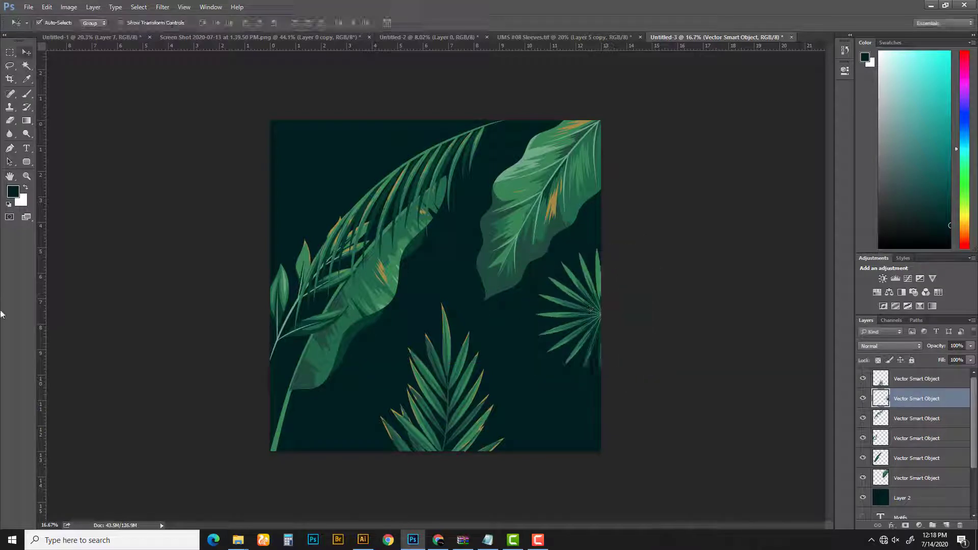
- Duplicate the broad leaf, keep only the part overhanging the top edge, and align it with the canvas's bottom edge
click(553, 194)
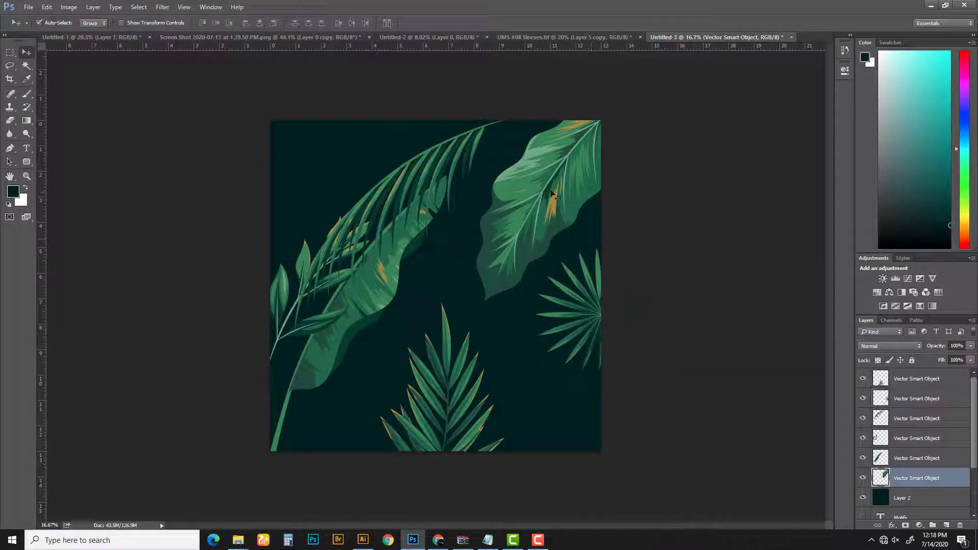
click(10, 53)
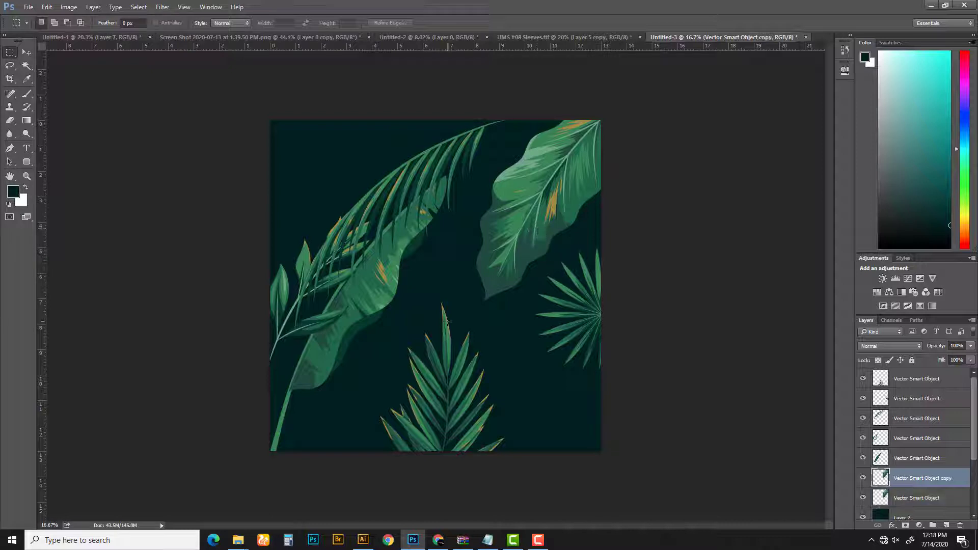
key(Delete)
key(ctrl+d)
key(ctrl+t)
drag(601, 119, 581, 413)
key(Return)
key(z)
key(v)
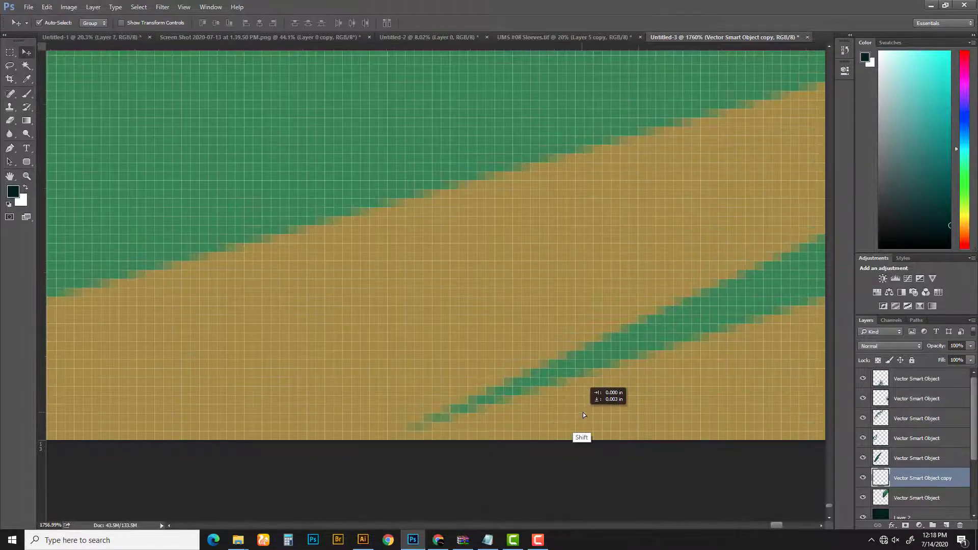
key(z)
drag(584, 364, 517, 362)
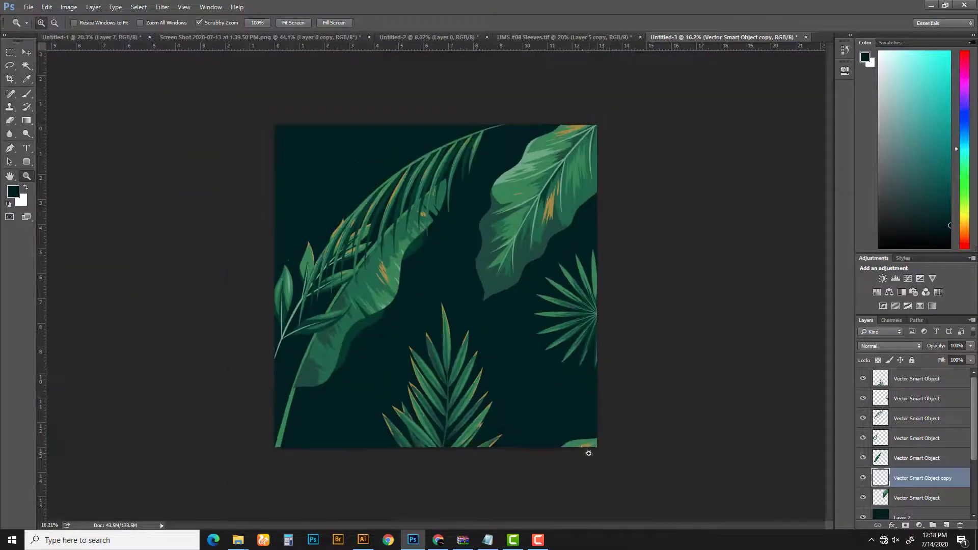
- Duplicate the leaf piece at the lower-right corner and move its part beyond the right edge to the canvas's lower-left corner
drag(588, 452, 638, 417)
key(v)
key(ctrl+j)
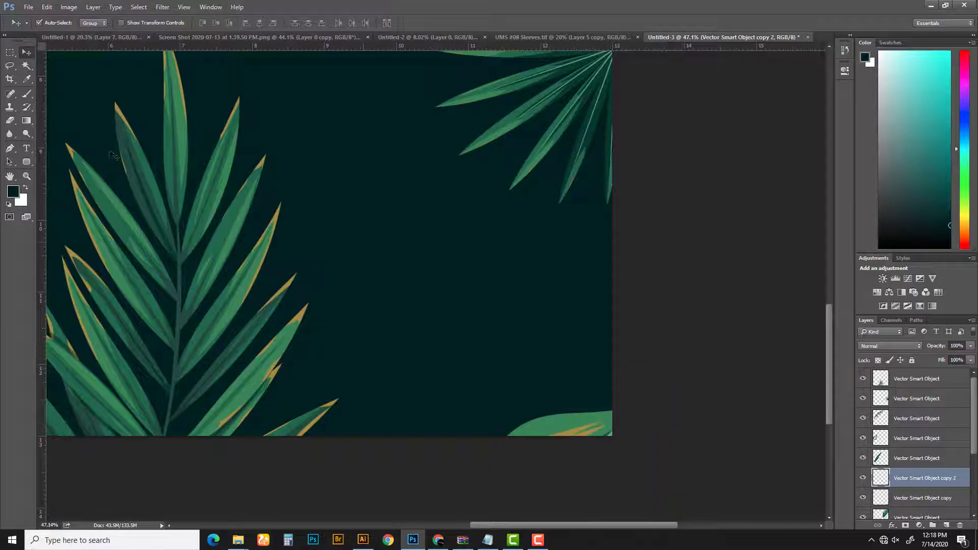
click(11, 53)
drag(440, 340, 668, 434)
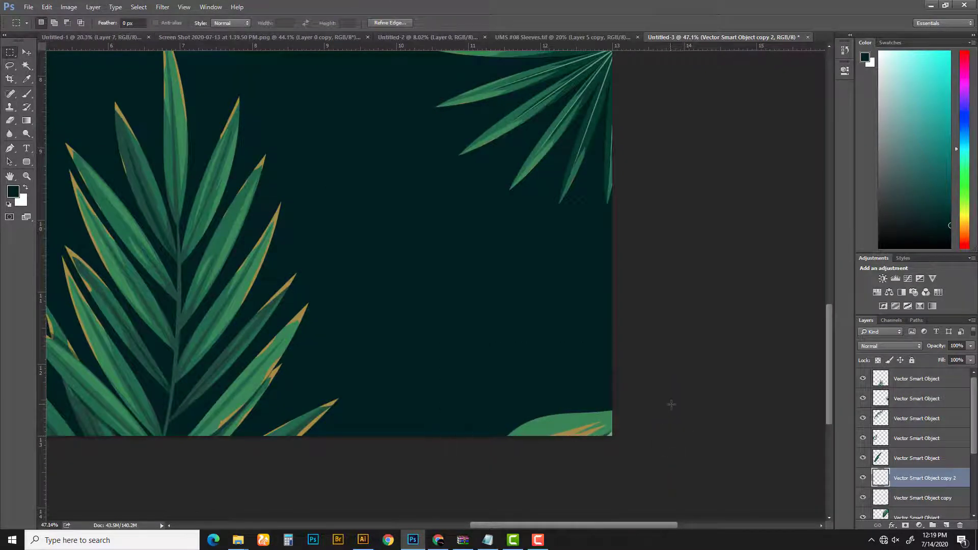
key(z)
drag(605, 371, 559, 418)
key(ctrl+t)
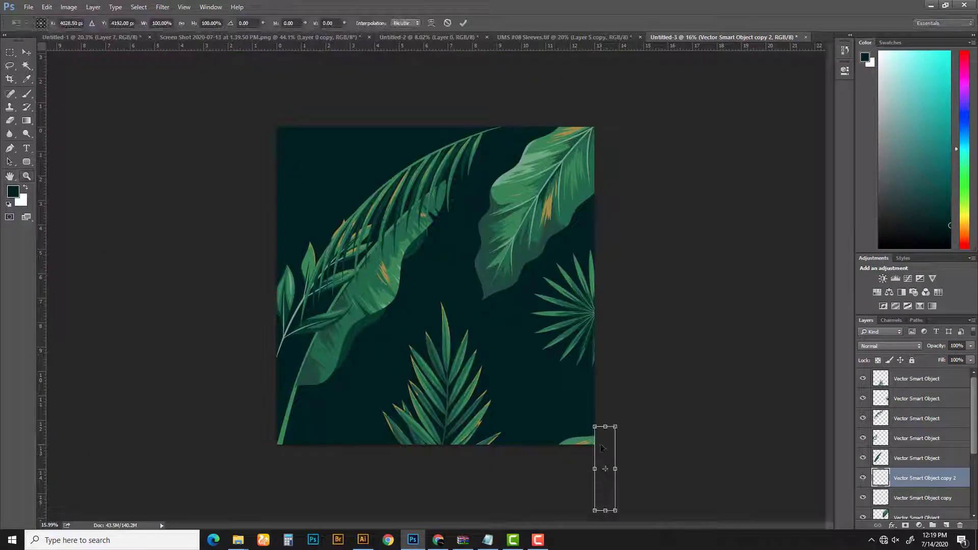
drag(606, 459, 284, 448)
key(Return)
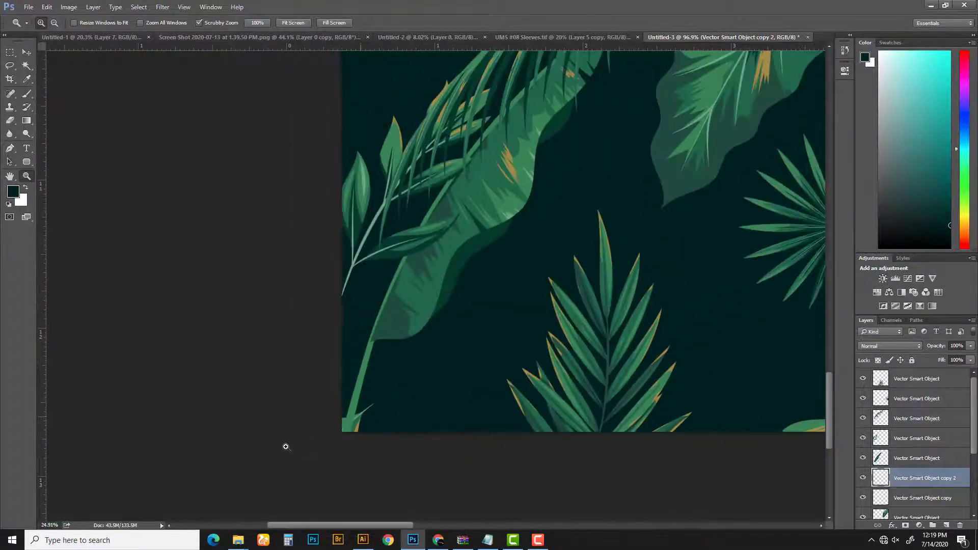
- Copy the lower-left leaf piece's overhang below the canvas to the upper-left corner and align it with the edges
click(11, 53)
drag(342, 365, 459, 431)
drag(460, 341, 448, 240)
key(ctrl+t)
key(Return)
key(z)
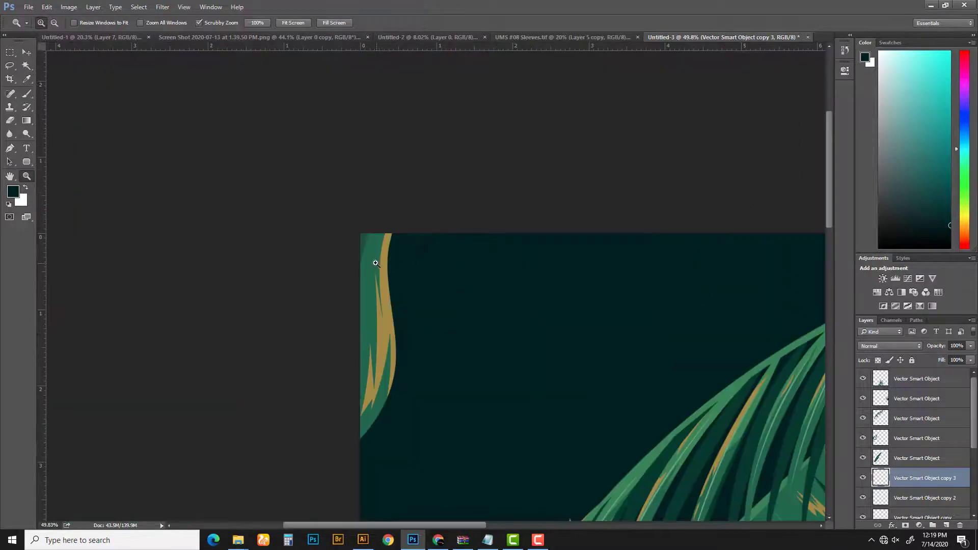
key(v)
mouse_move(372, 258)
mouse_down()
mouse_move(384, 270)
mouse_move(370, 256)
mouse_up()
- Shift the leafy sprig up along the left edge and move the palm frond so that it overhangs the top edge
key(z)
drag(458, 270, 413, 308)
key(v)
drag(348, 292, 336, 255)
click(420, 216)
drag(430, 197, 447, 148)
key(ctrl+z)
drag(462, 197, 503, 147)
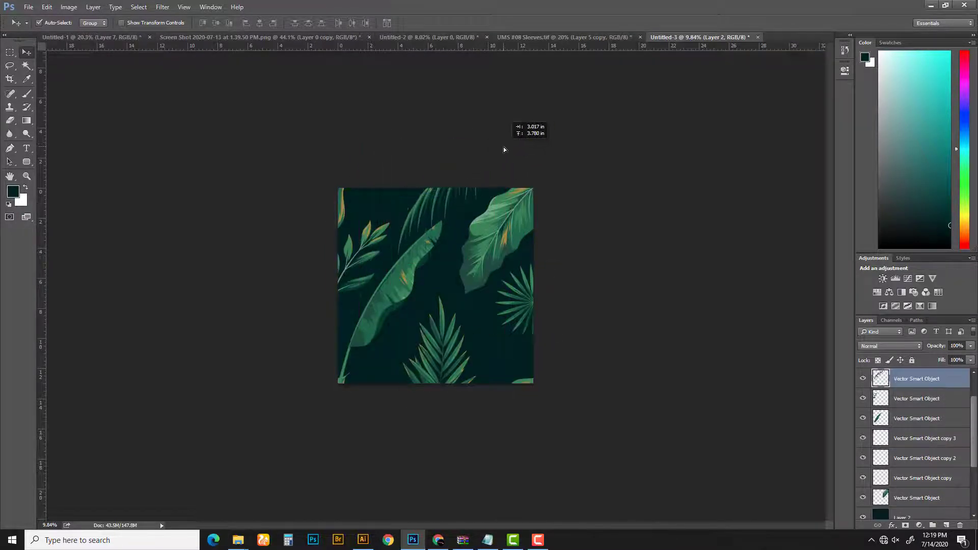
- Move the banana leaf down over the bottom edge and the leafy sprig to the upper middle, over the palm frond
drag(401, 296, 407, 349)
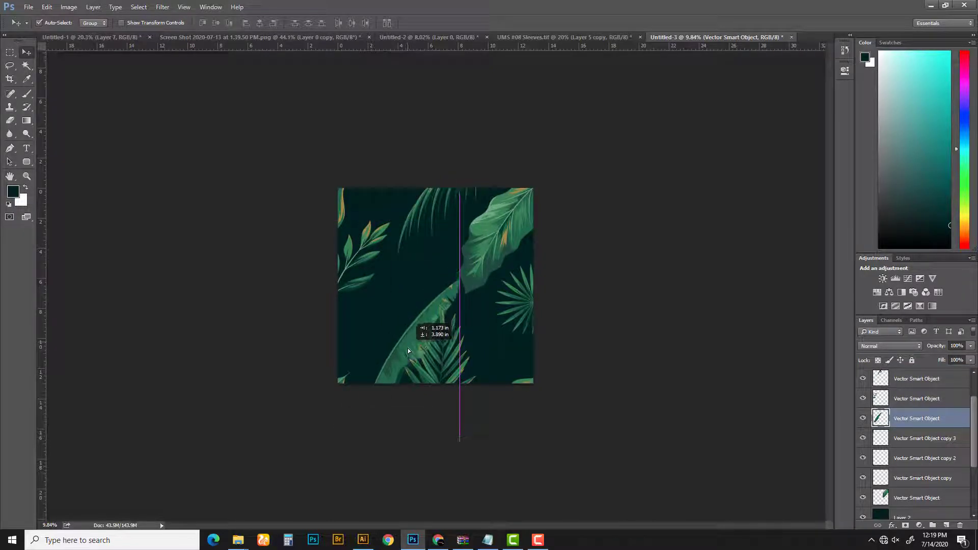
click(524, 281)
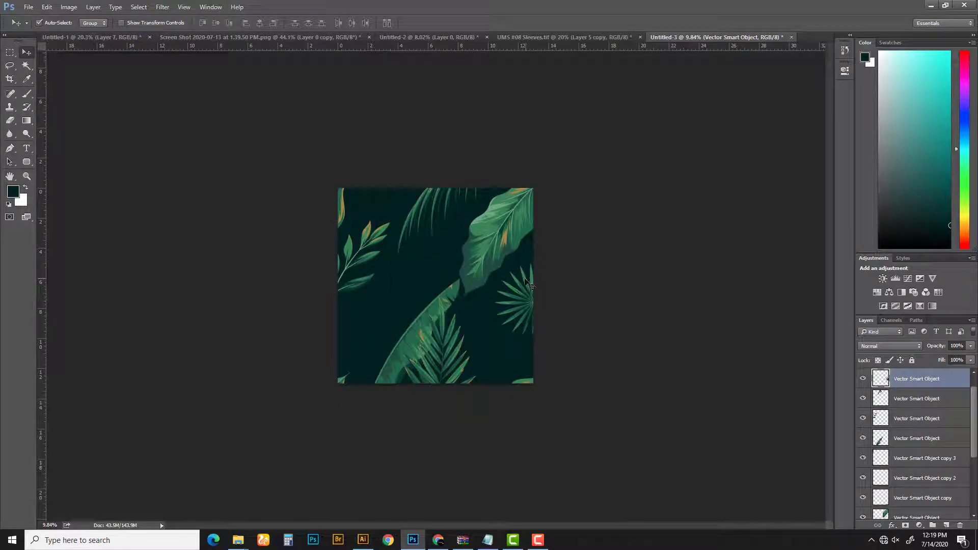
drag(395, 246, 448, 220)
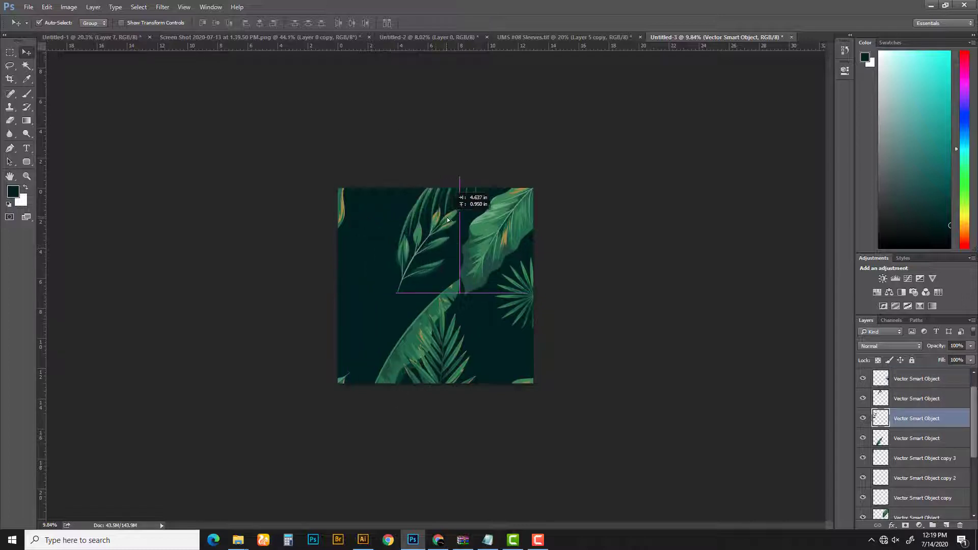
- Duplicate the fan palm, keep only its overhang beyond the right edge, and align that piece with the canvas's left edge
click(534, 281)
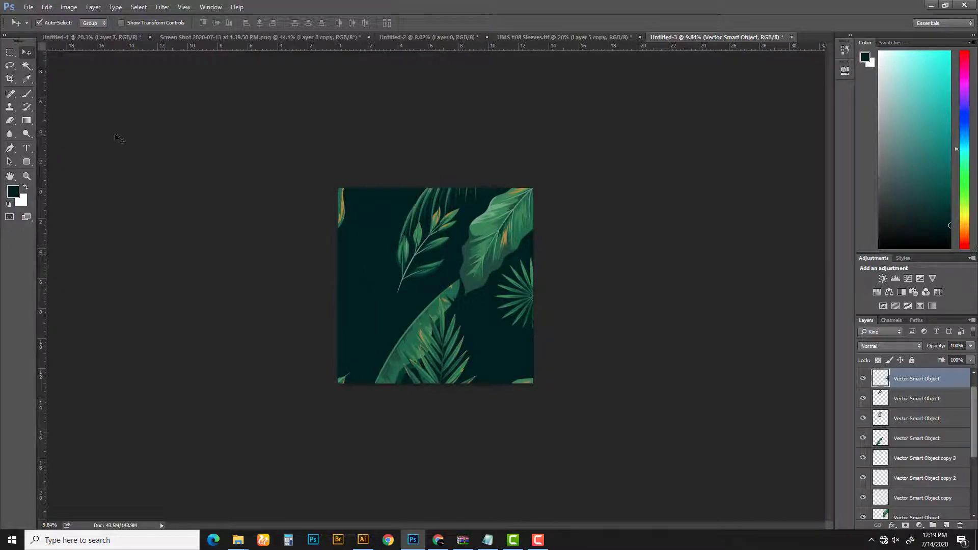
key(ctrl+j)
key(m)
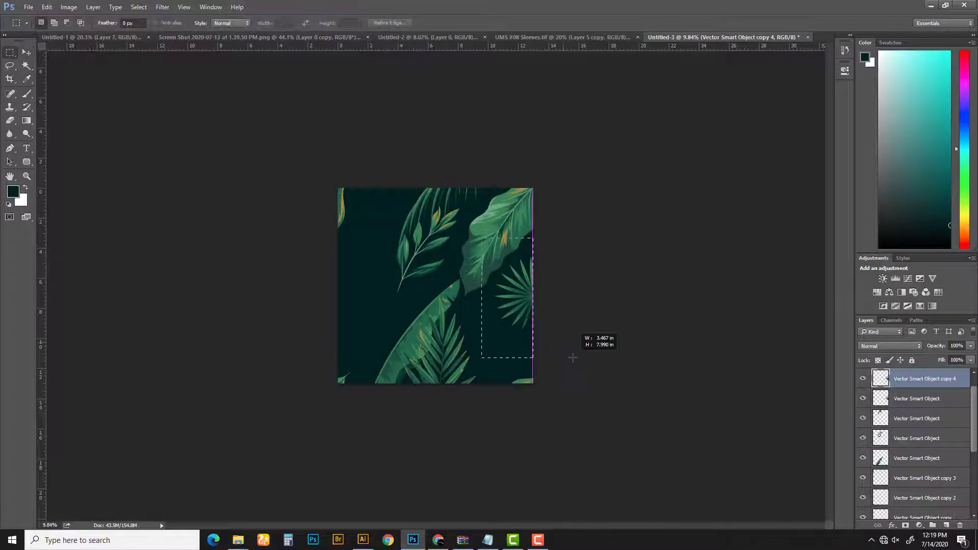
key(ctrl+t)
drag(558, 279, 371, 328)
key(Return)
key(z)
key(v)
key(z)
key(v)
- Move the leafy sprig to the lower-left corner, flip it vertically and rotate it about 70.5 degrees
drag(435, 231, 354, 354)
key(ctrl)
key(ctrl+t)
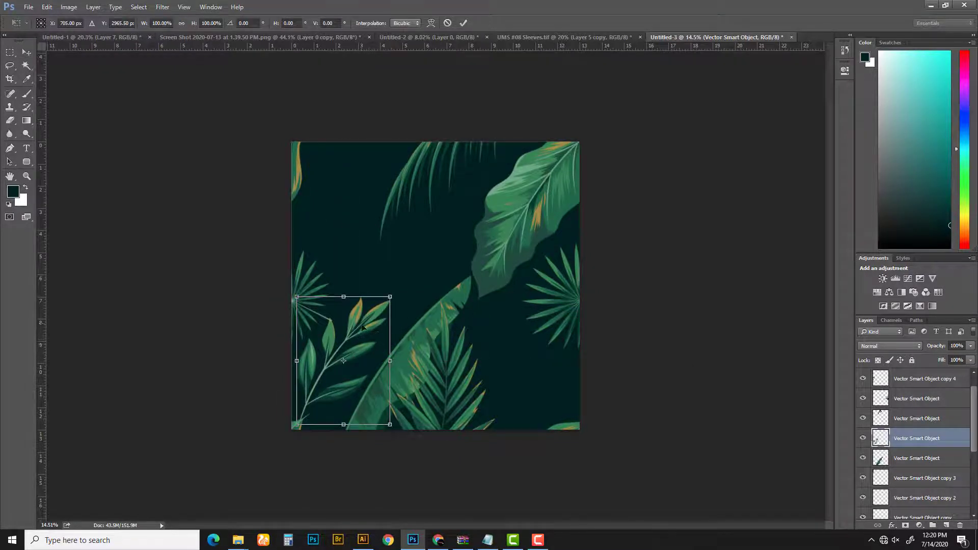
right_click(363, 327)
click(392, 472)
drag(410, 392, 337, 434)
drag(349, 401, 342, 405)
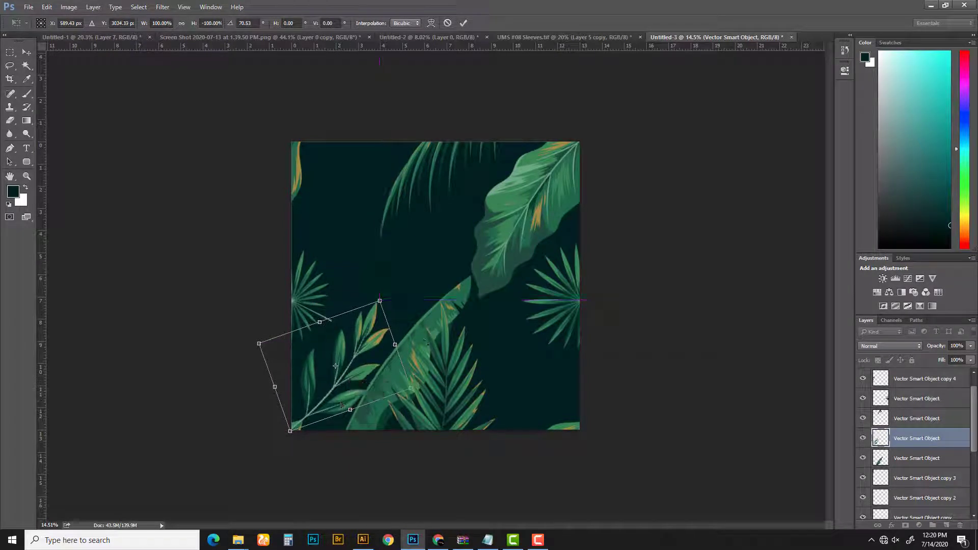
key(Return)
- Reorder the sprig's layer to sit below the broad leaf and directly above Layer 2
drag(915, 440, 945, 481)
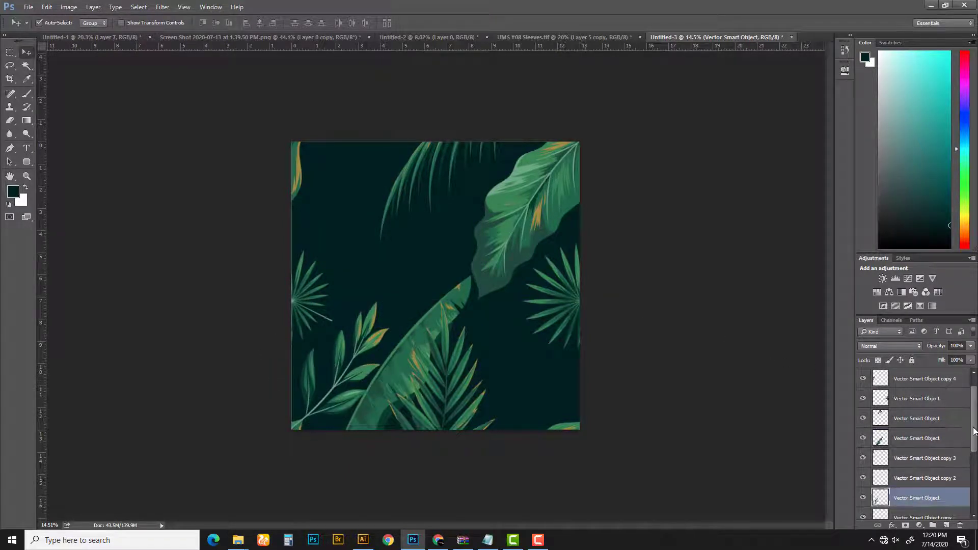
drag(975, 431, 974, 474)
drag(929, 405, 923, 454)
- Rotate the sprig slightly counterclockwise and fit its stem behind the leaf piece in the lower-left corner
key(ctrl+t)
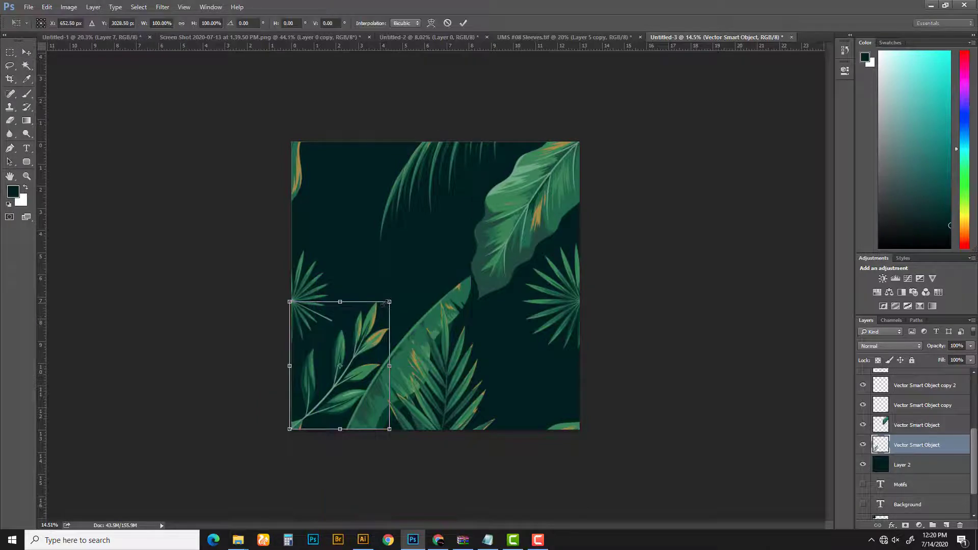
drag(383, 303, 386, 295)
drag(369, 361, 393, 355)
key(Return)
key(z)
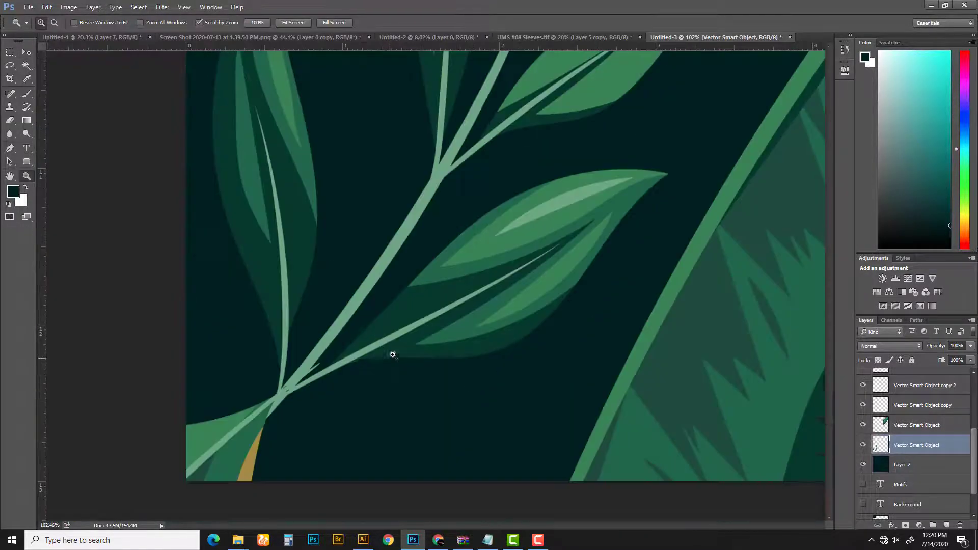
key(v)
mouse_move(437, 321)
mouse_down()
mouse_move(458, 310)
mouse_move(449, 316)
mouse_up()
- Move the palm frond to the canvas's upper-left area, still overhanging the top edge
key(z)
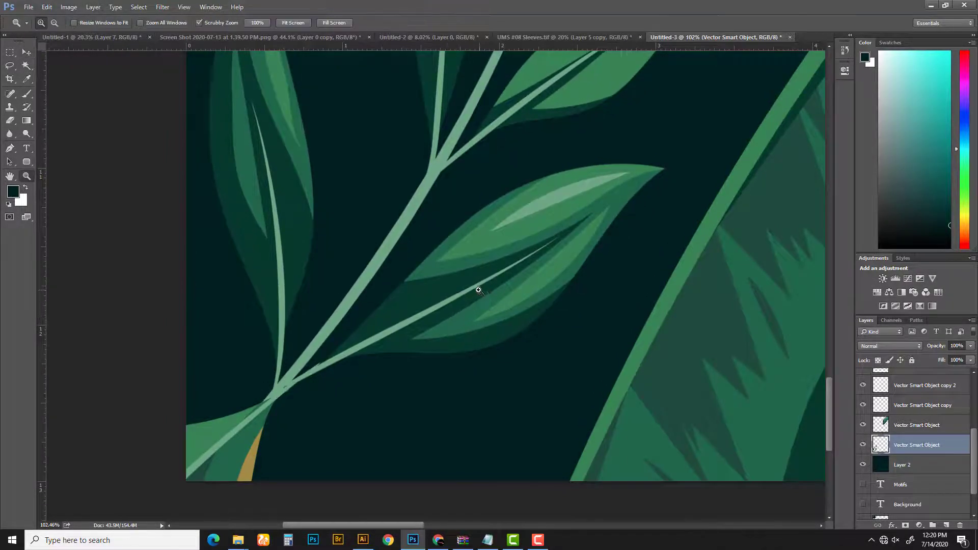
drag(475, 286, 403, 341)
key(v)
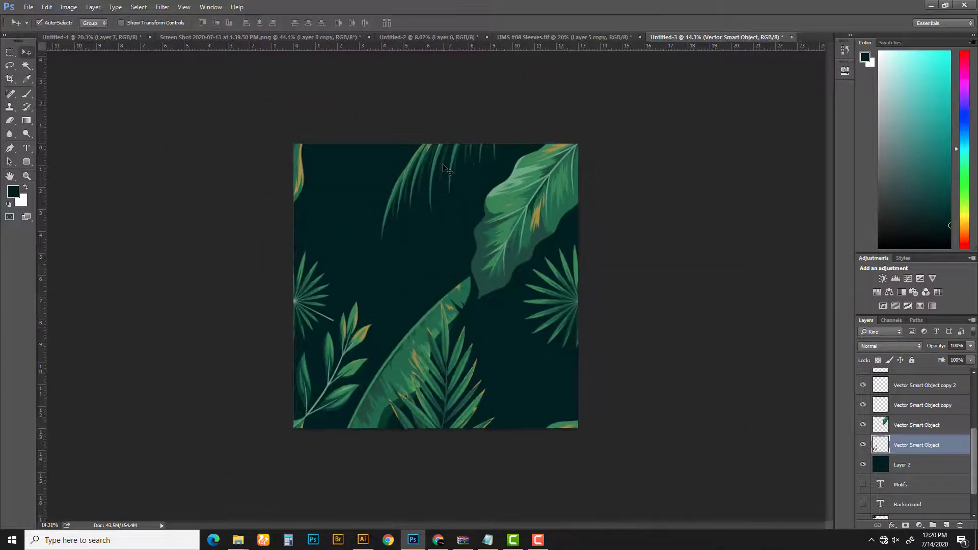
drag(438, 158, 406, 176)
key(ctrl+t)
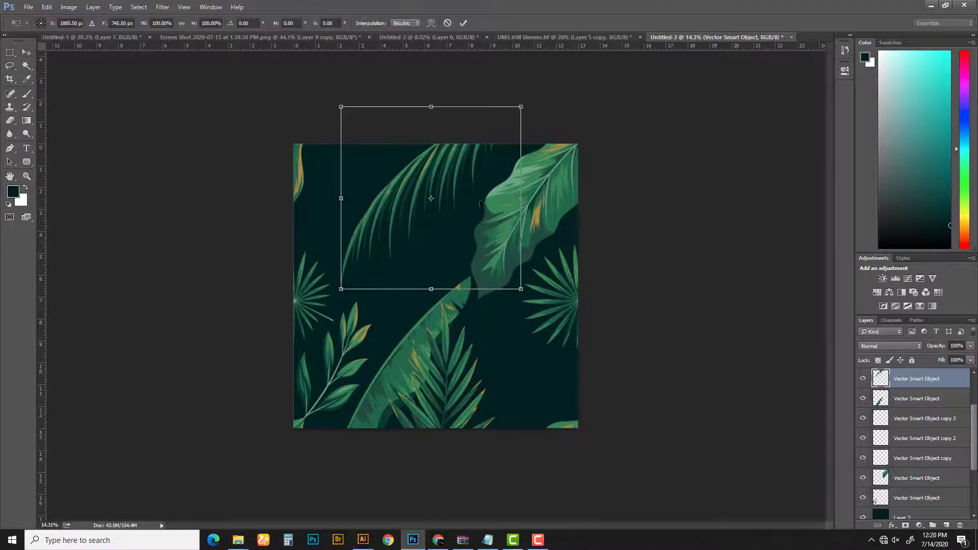
drag(432, 209, 405, 197)
key(Return)
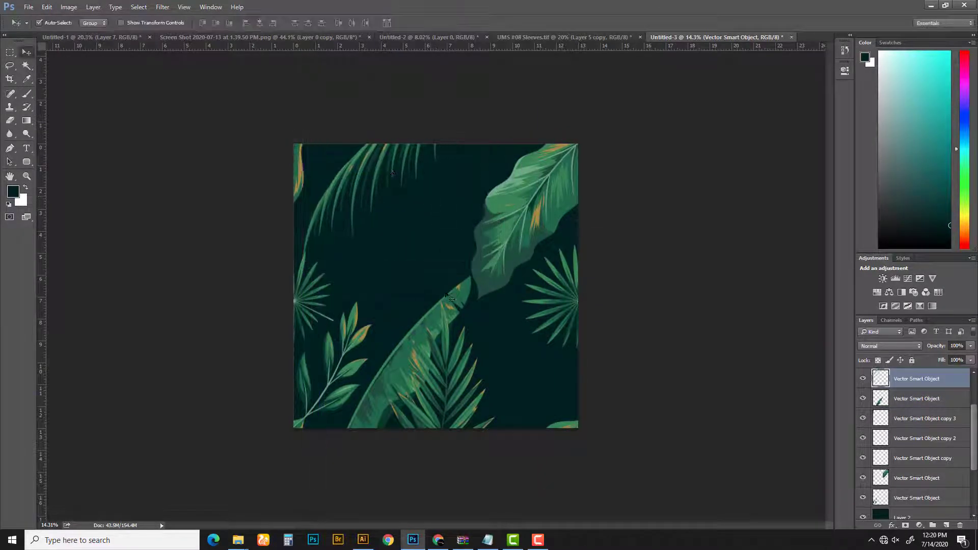
- Shift the pointed palm leaf right along the bottom edge, then reposition the banana leaf and rotate it about -8.2 degrees
drag(460, 387, 499, 383)
mouse_move(416, 329)
mouse_down()
mouse_move(430, 286)
mouse_move(408, 345)
mouse_up()
key(ctrl+t)
drag(504, 270, 460, 232)
drag(420, 335, 430, 324)
drag(511, 309, 531, 339)
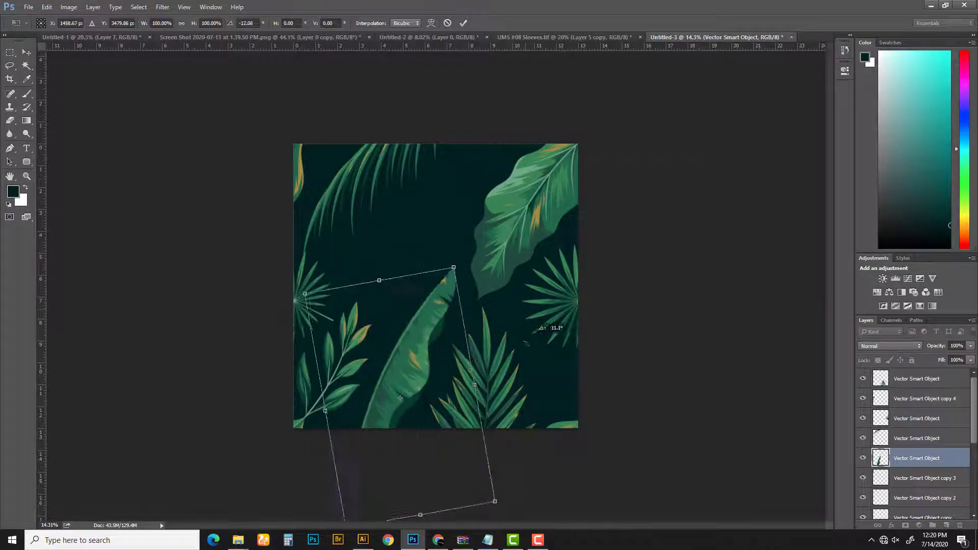
mouse_move(443, 363)
mouse_down()
mouse_move(434, 355)
mouse_move(440, 368)
mouse_up()
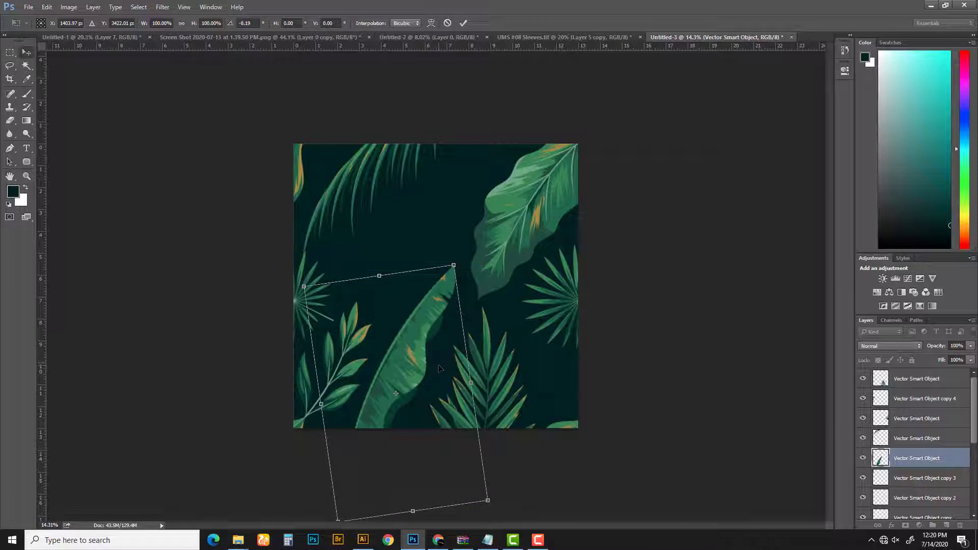
key(Return)
- Duplicate the banana leaf, delete the copy's part inside the canvas and move the overhanging remainder straight up to the top edge
key(ctrl+j)
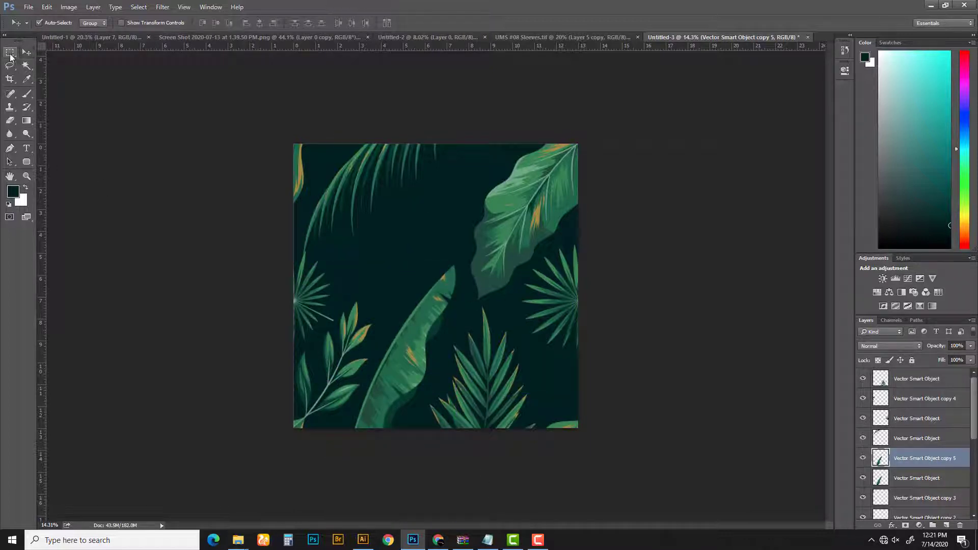
click(10, 53)
key(Delete)
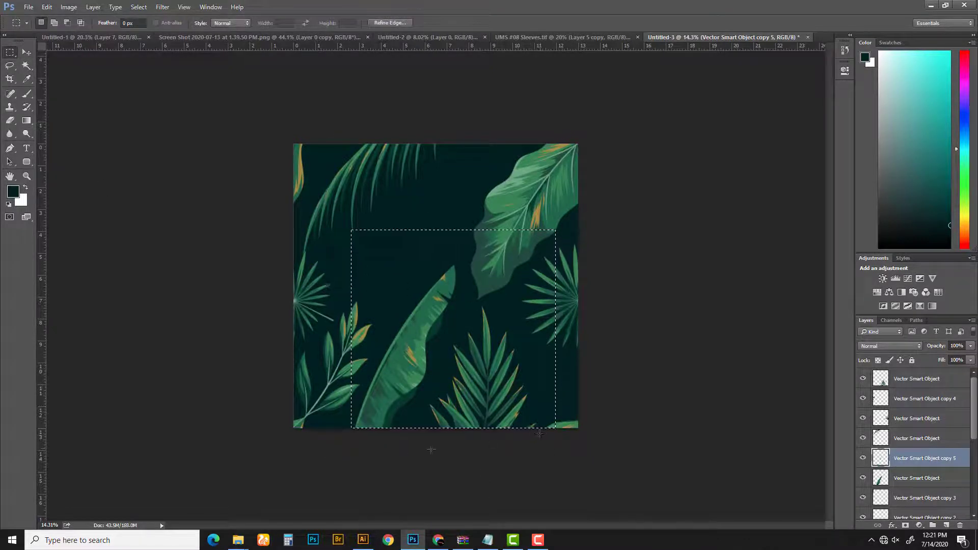
key(ctrl+t)
drag(380, 420, 380, 144)
key(Return)
key(v)
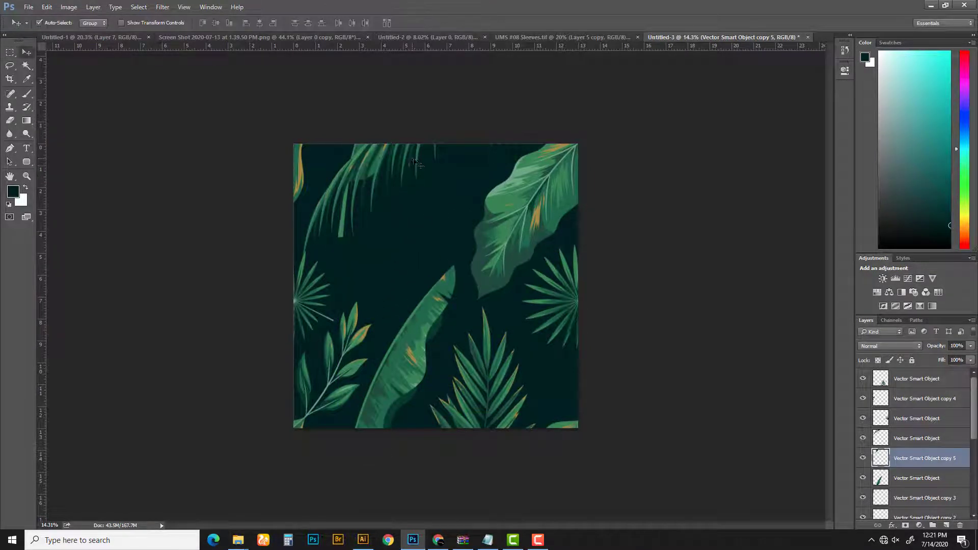
- Move the palm frond down and to the right beside the broad leaf, nudging it slightly further right
drag(414, 171, 451, 211)
key(z)
drag(476, 149, 469, 222)
key(v)
key(z)
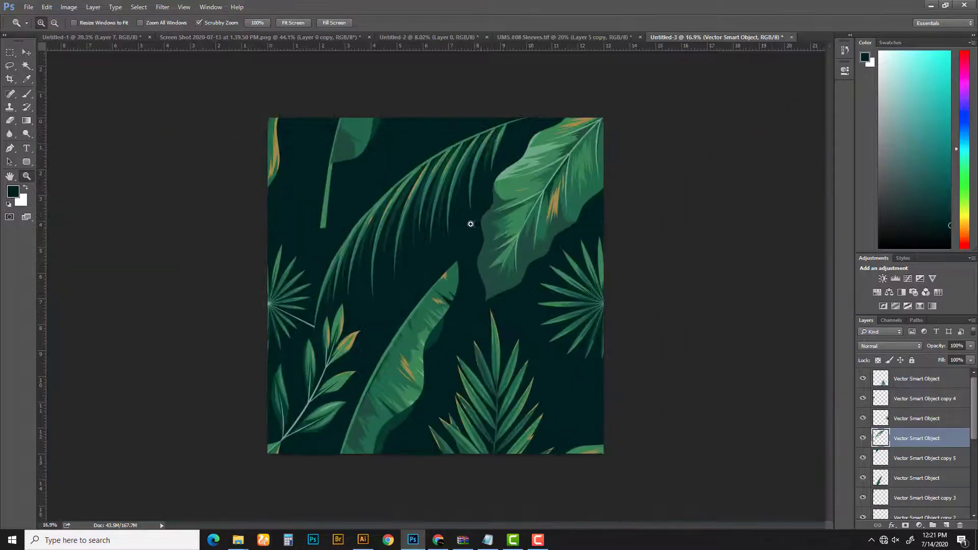
key(v)
key(shift+Right)
key(shift+Right)
key(shift+Right)
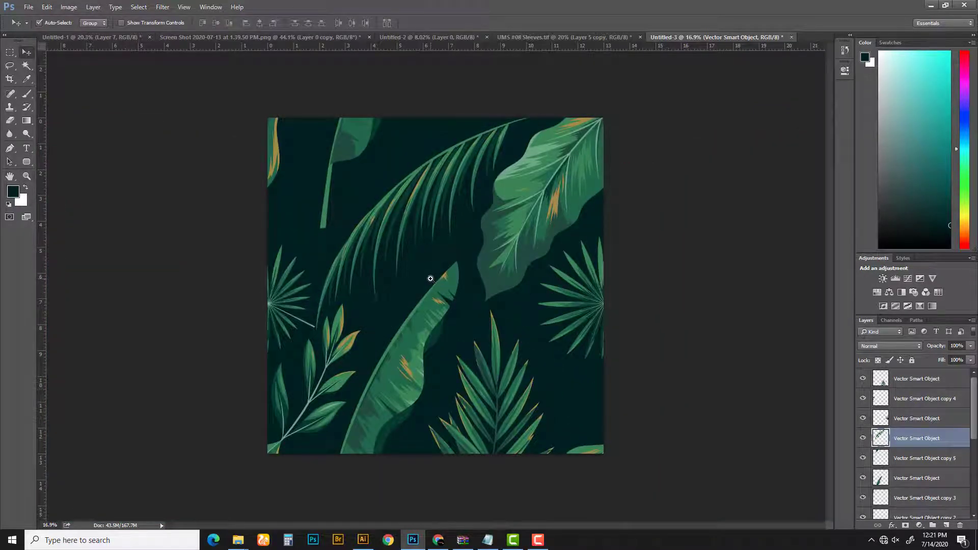
- Shift the pointed palm leaf slightly left, then duplicate it and fit the copy's overhanging part at the canvas's top edge
key(z)
drag(544, 343, 486, 369)
key(v)
click(494, 364)
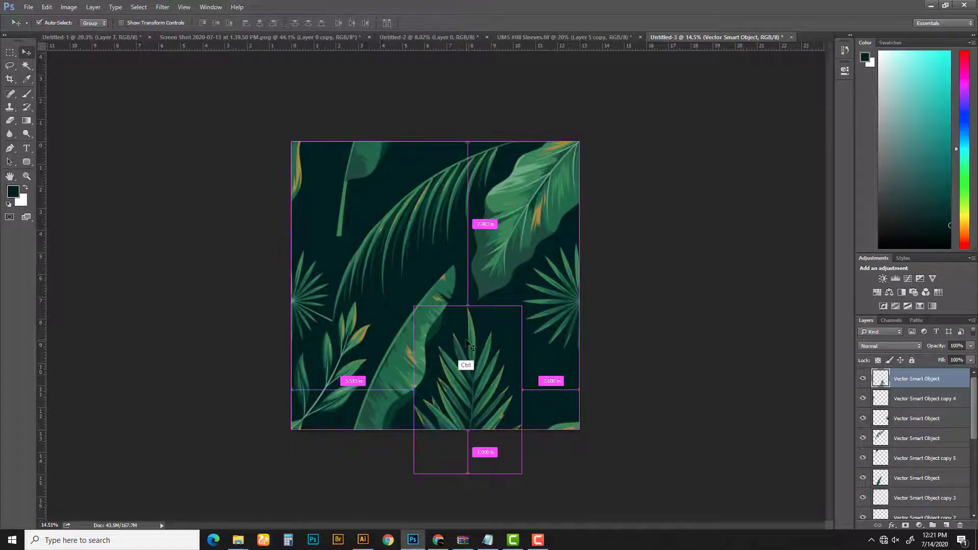
key(ctrl+j)
click(11, 54)
drag(487, 410, 574, 430)
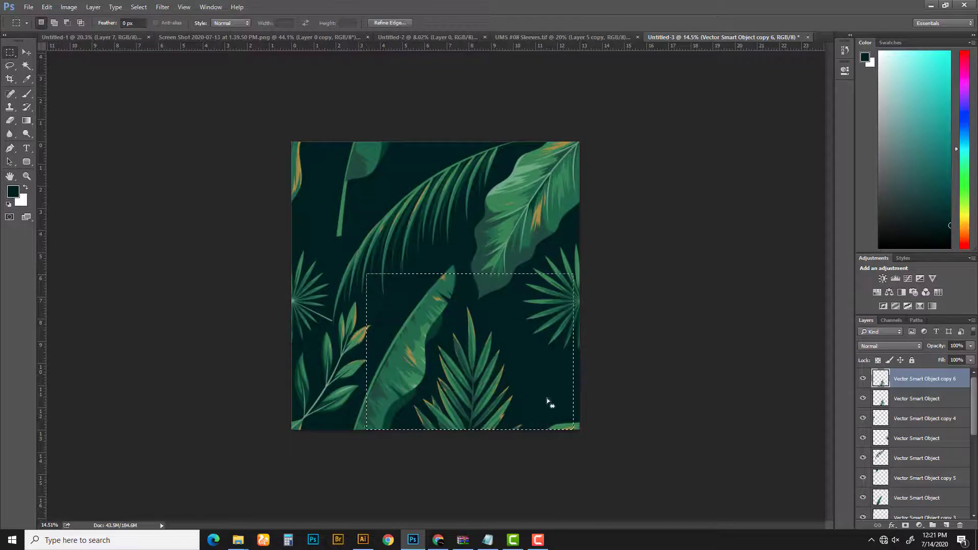
key(ctrl+t)
drag(470, 450, 499, 239)
key(Return)
- Reorder the palm leaf's top-edge copy to sit below the banana leaf layer and above Vector Smart Object copy 3
key(z)
key(v)
drag(944, 382, 930, 506)
key(z)
mouse_move(507, 157)
mouse_down()
mouse_move(569, 164)
mouse_move(511, 158)
mouse_up()
key(v)
click(398, 189)
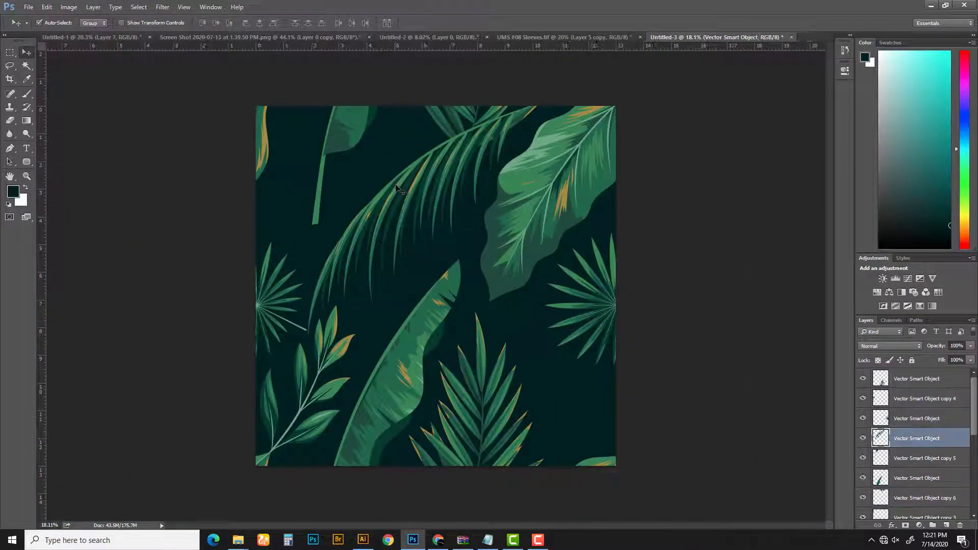
click(347, 345)
- Crop the document to the existing canvas bounds, deleting the leaf pixels that overhang the edges
key(z)
drag(463, 287, 426, 285)
key(c)
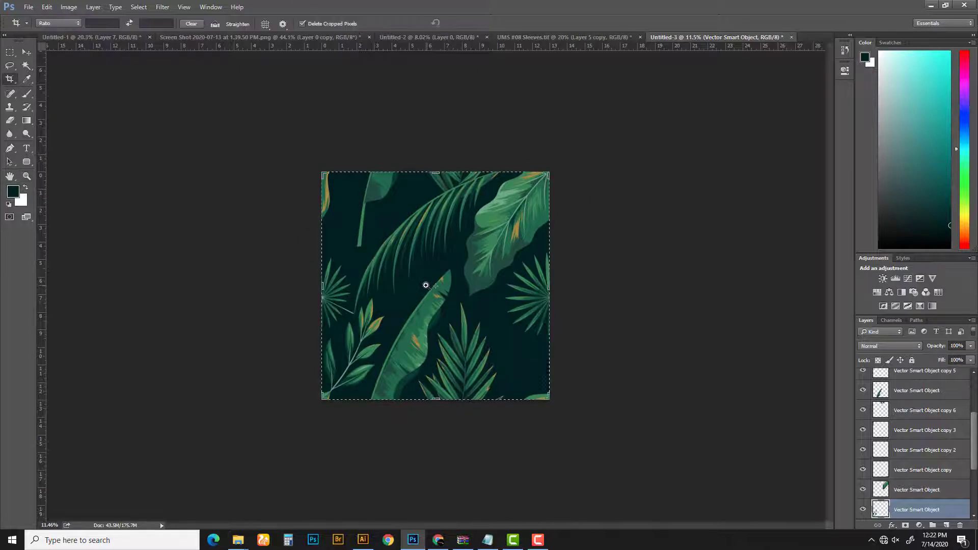
key(Return)
key(Return)
key(z)
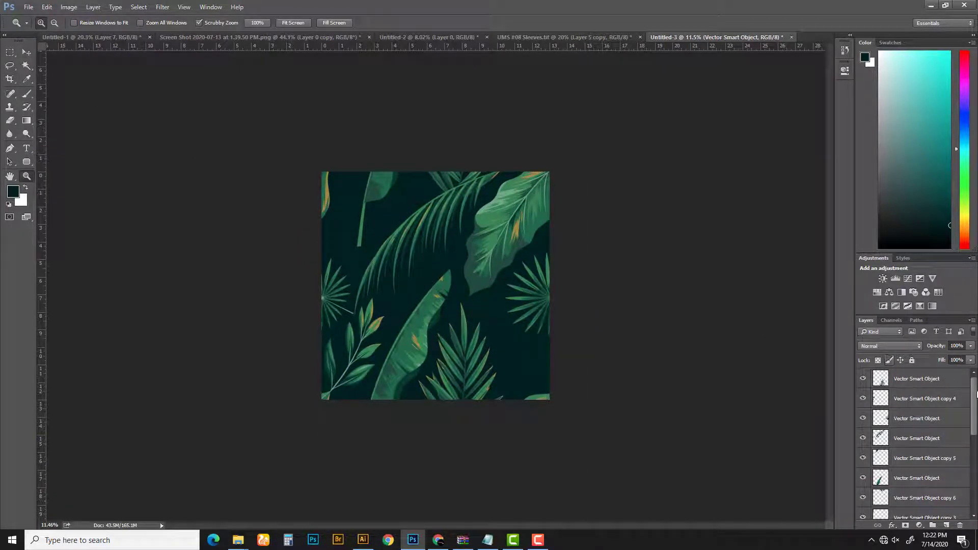
- Select all the leaf layers and try shifting them together across the canvas
mouse_move(974, 396)
mouse_down()
mouse_move(973, 460)
mouse_move(973, 397)
mouse_up()
click(933, 490)
shift+click(936, 383)
key(v)
drag(483, 258, 504, 163)
key(ctrl+z)
- Reselect the leaf artwork and try moving it sideways as one, undoing the shift
key(z)
drag(424, 232, 467, 238)
key(ctrl+alt+z)
key(ctrl+alt+z)
drag(531, 250, 416, 256)
key(v)
key(ctrl+z)
drag(305, 163, 551, 372)
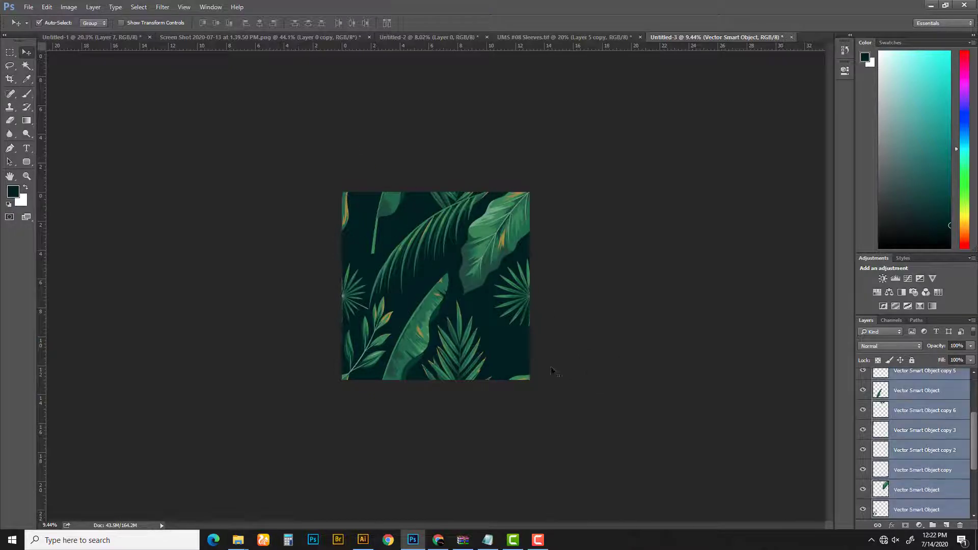
drag(490, 285, 395, 277)
key(ctrl+z)
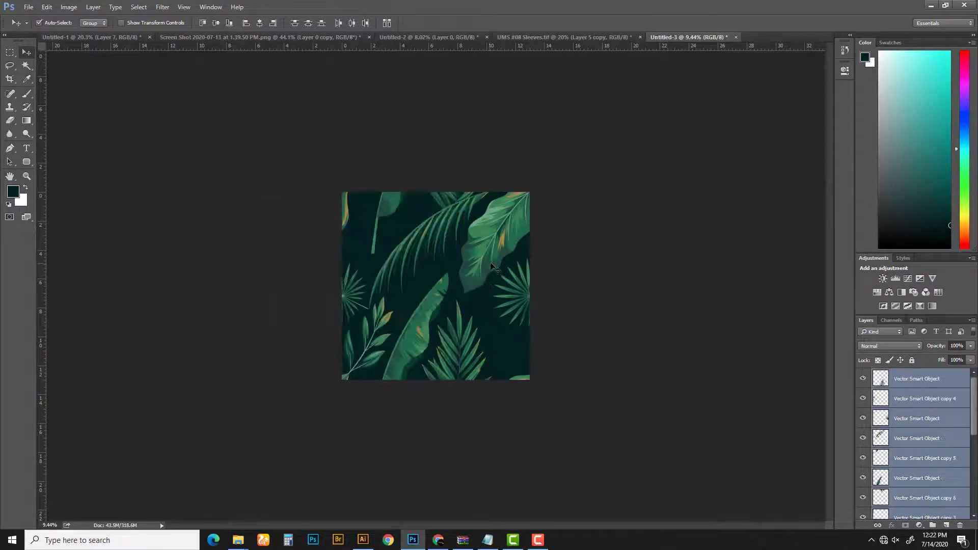
- Try tiling the leaf layers with a horizontally offset copy to test the side seam, then undo it
drag(490, 264, 564, 266)
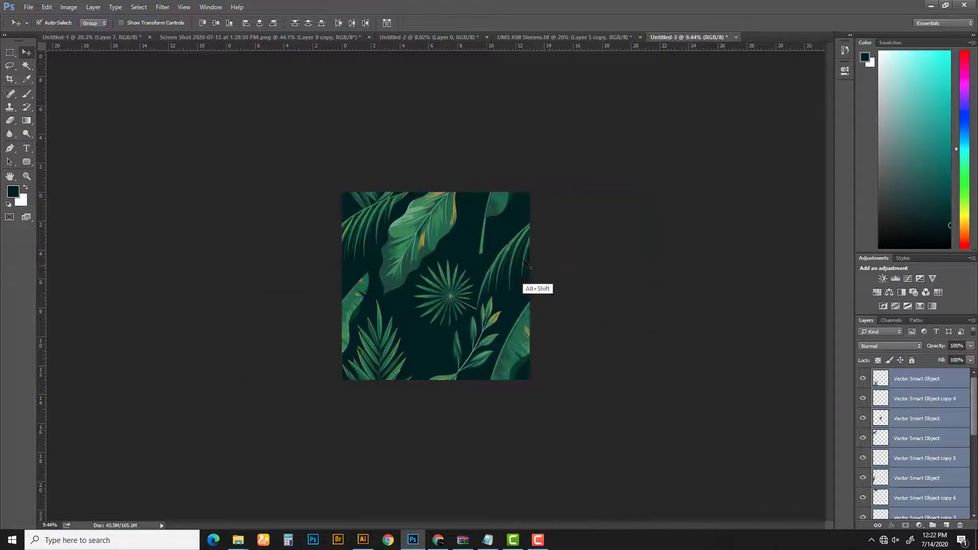
drag(444, 235, 481, 424)
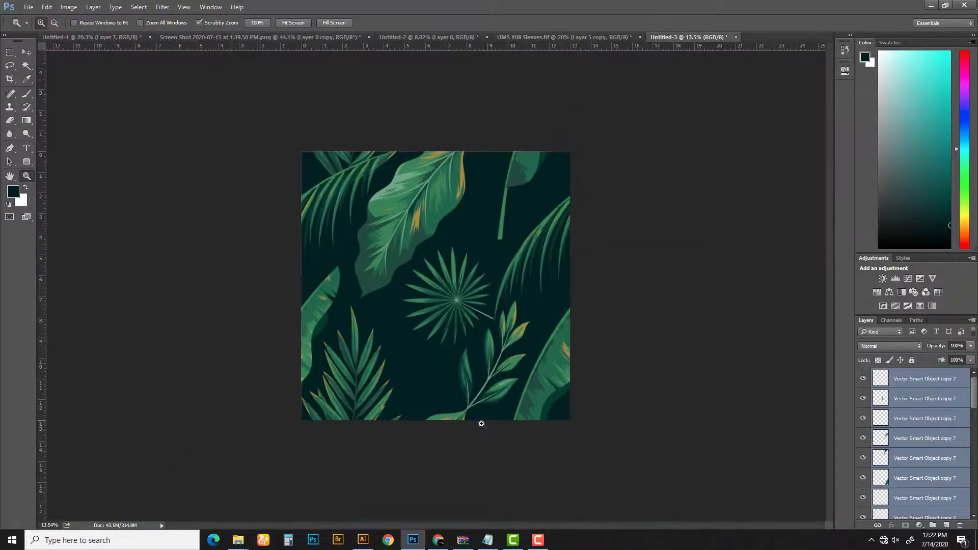
key(ctrl+alt+z)
key(ctrl+alt+z)
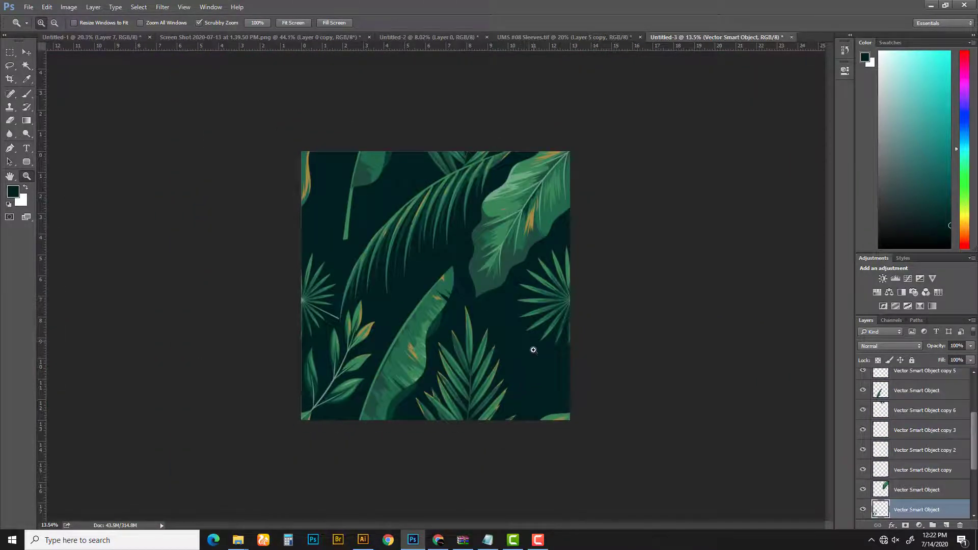
- Select all the leaf layers, duplicate them and merge the duplicates into a single layer
drag(533, 350, 583, 356)
click(583, 357)
drag(977, 436, 974, 386)
click(945, 432)
shift+click(966, 385)
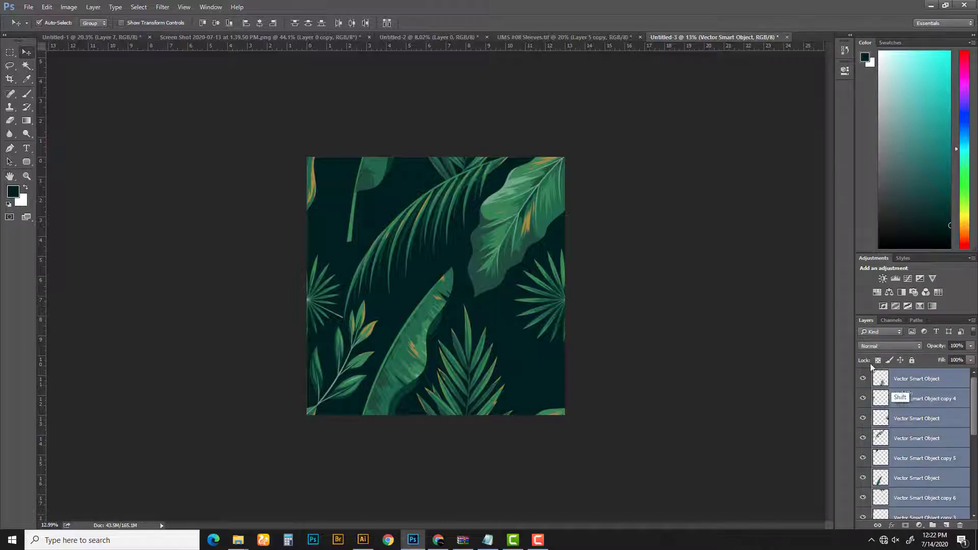
key(ctrl+j)
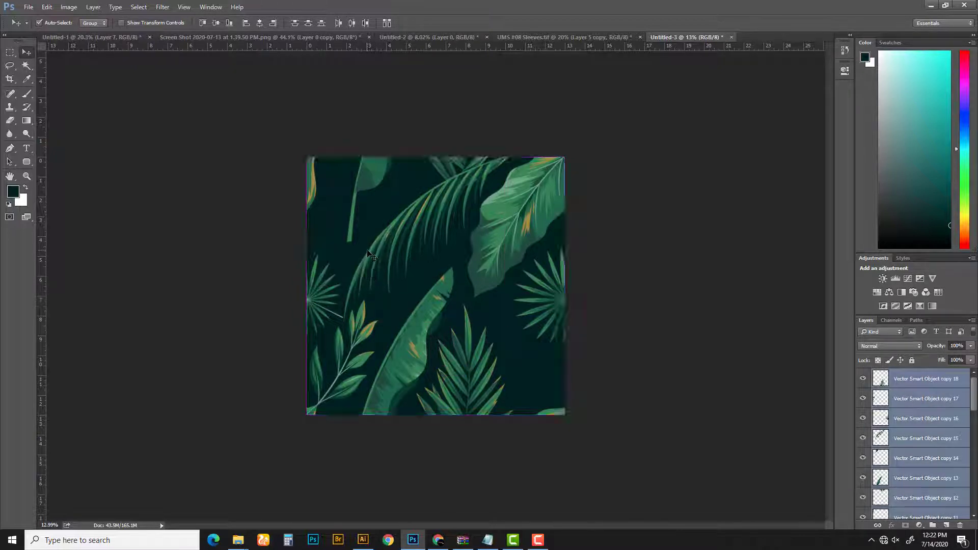
key(ctrl+e)
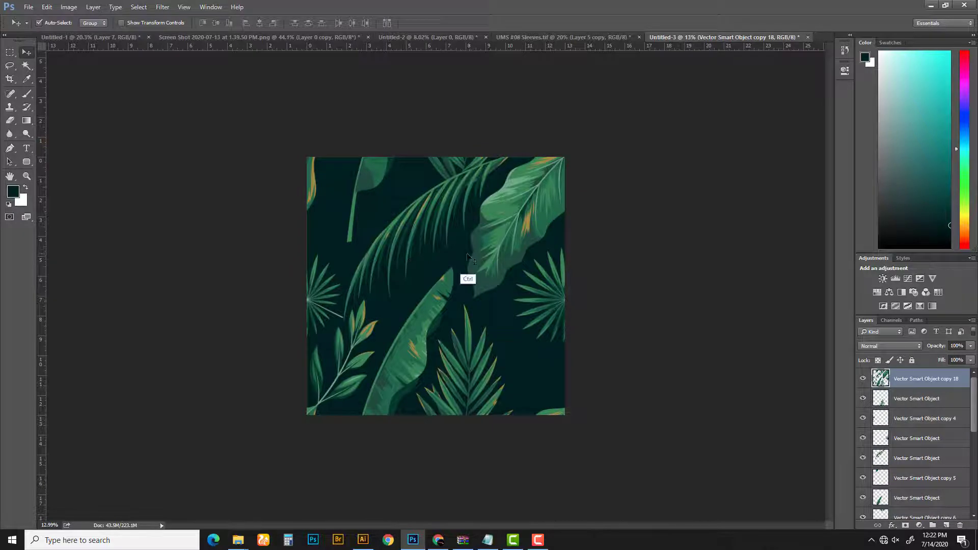
- Flip the merged leaf layer both vertically and horizontally
key(ctrl+t)
right_click(473, 239)
click(496, 382)
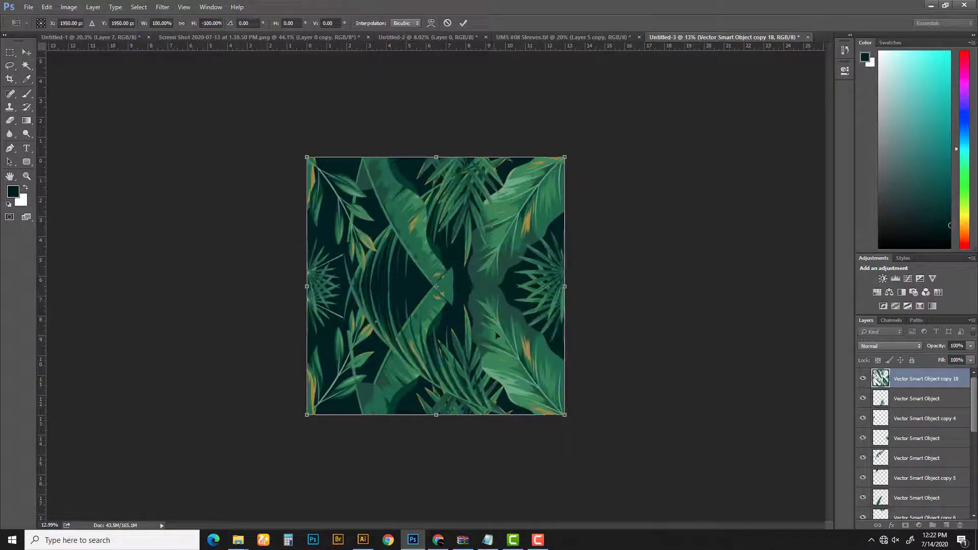
right_click(496, 336)
click(527, 460)
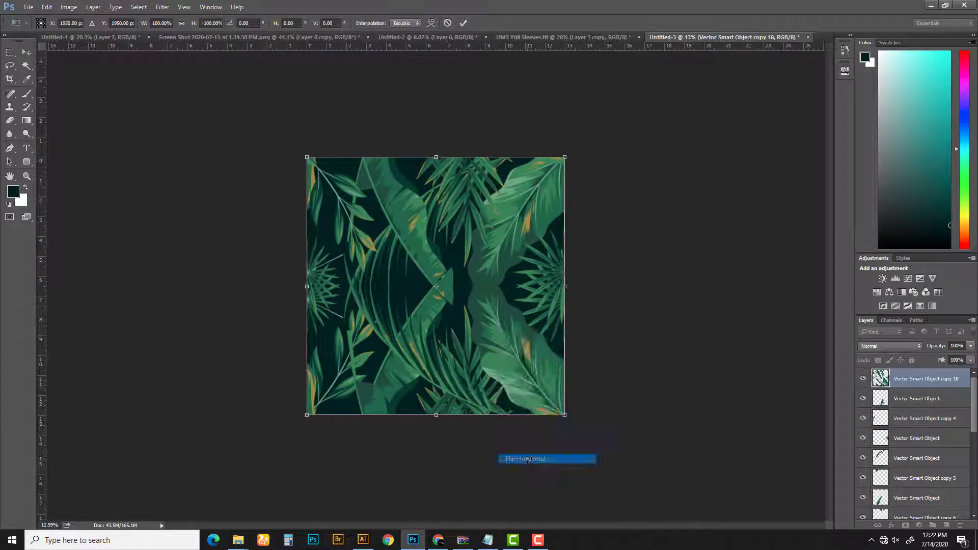
key(Return)
- Move the merged leaf layer below all the individual leaf layers, directly above Layer 2
drag(939, 387, 917, 388)
drag(916, 457, 916, 476)
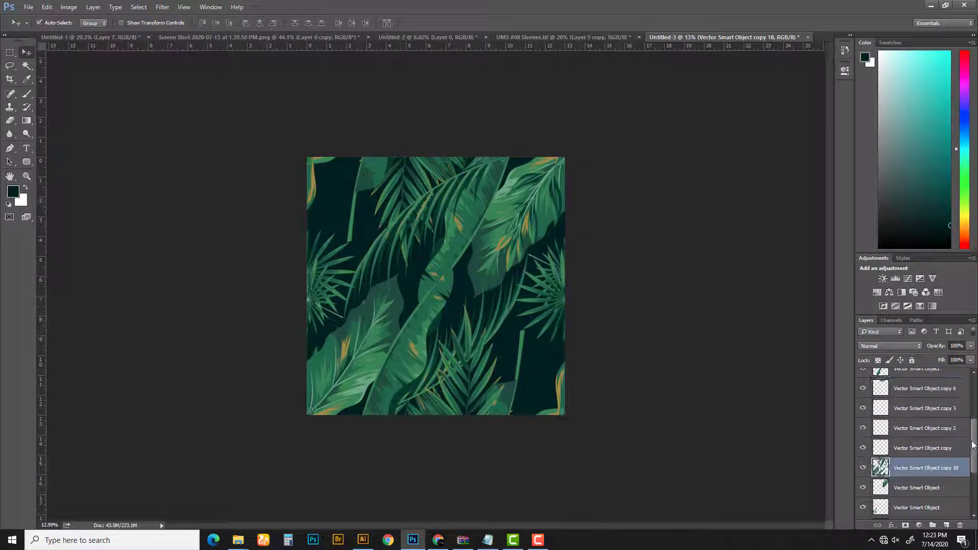
scroll(943, 443, down, 4)
drag(915, 379, 917, 424)
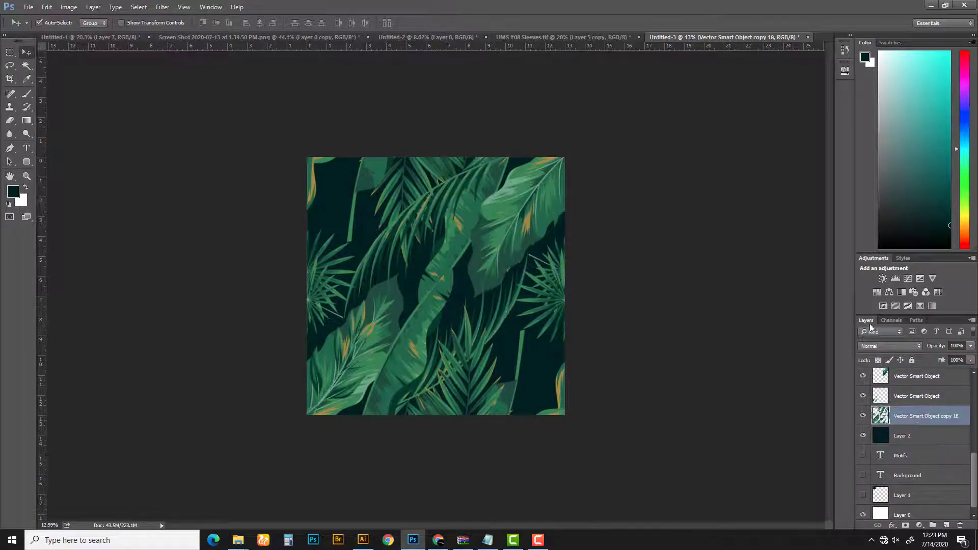
- Try blending modes from Multiply onward on the merged leaf layer and set it to Divide
click(891, 346)
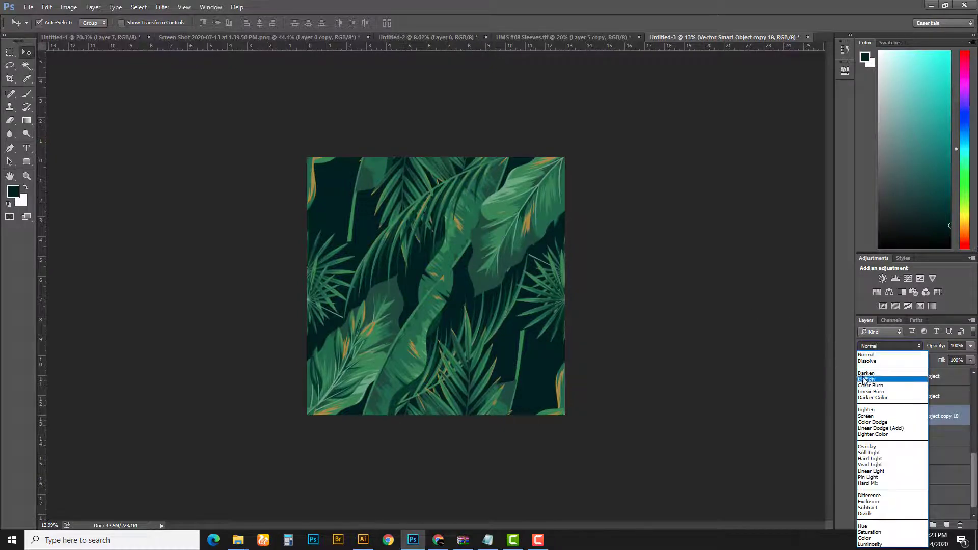
click(864, 381)
click(876, 346)
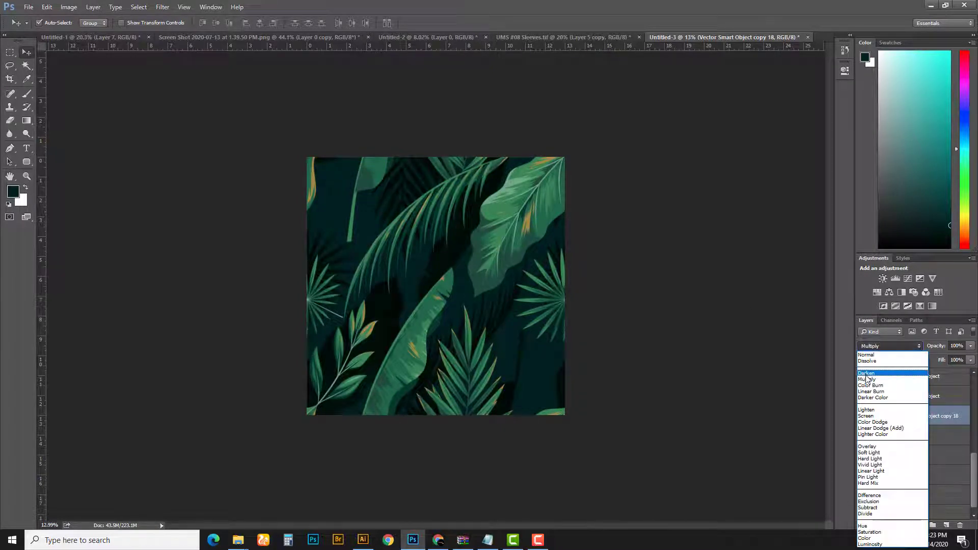
click(858, 382)
key(Down)
key(Down)
key(Down)
key(Down)
key(Down)
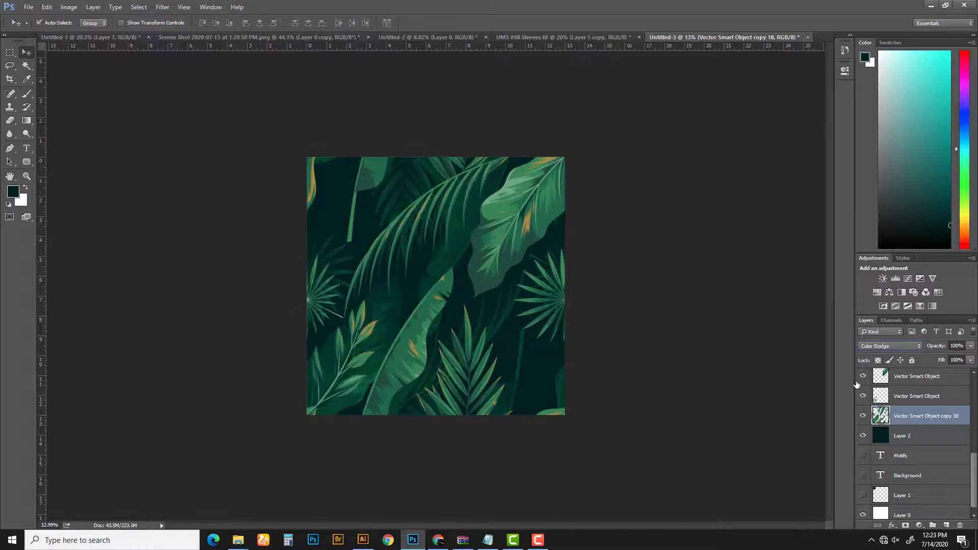
key(Down)
key(Down)
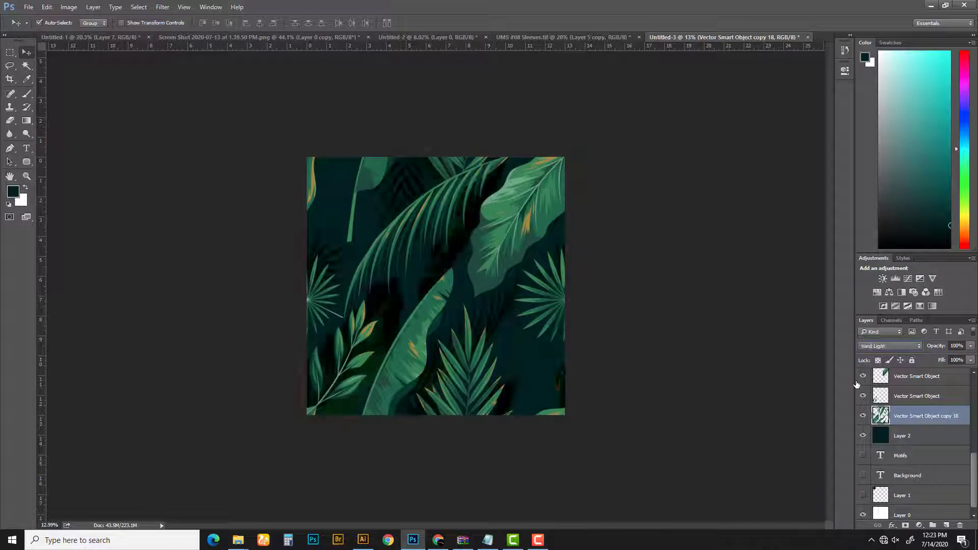
key(Down)
key(Down)
key(Down)
key(Down)
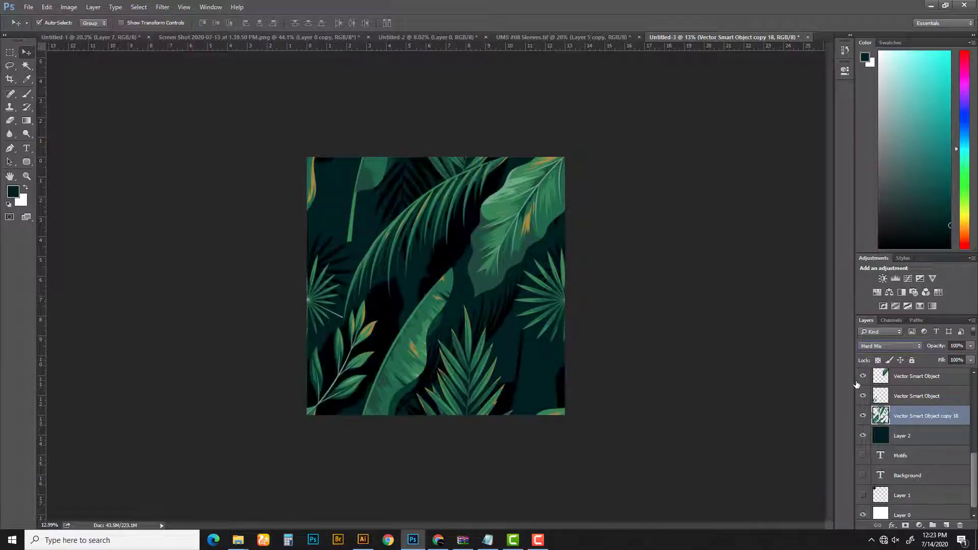
key(Down)
key(Down)
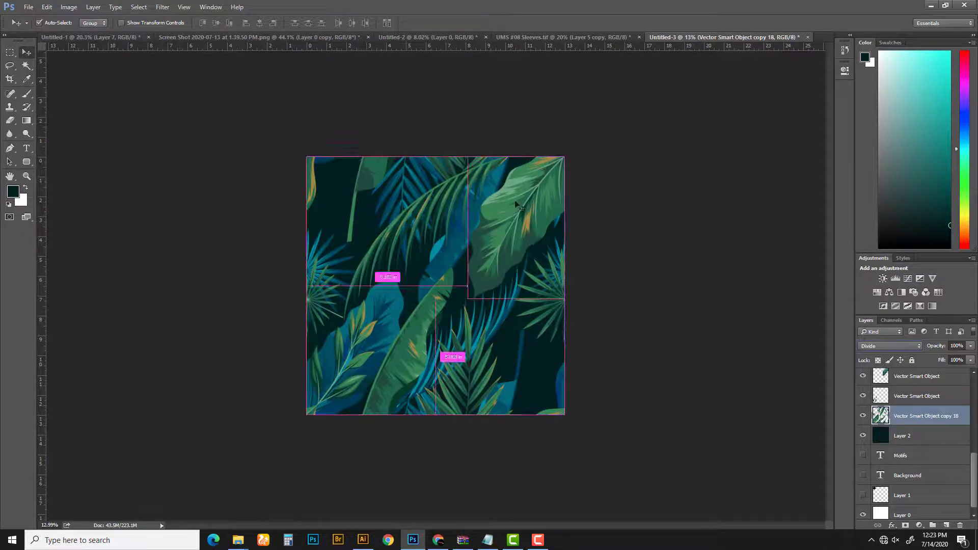
- Rotate the merged background leaves -90 degrees and flip them vertically
key(ctrl+t)
drag(545, 171, 321, 177)
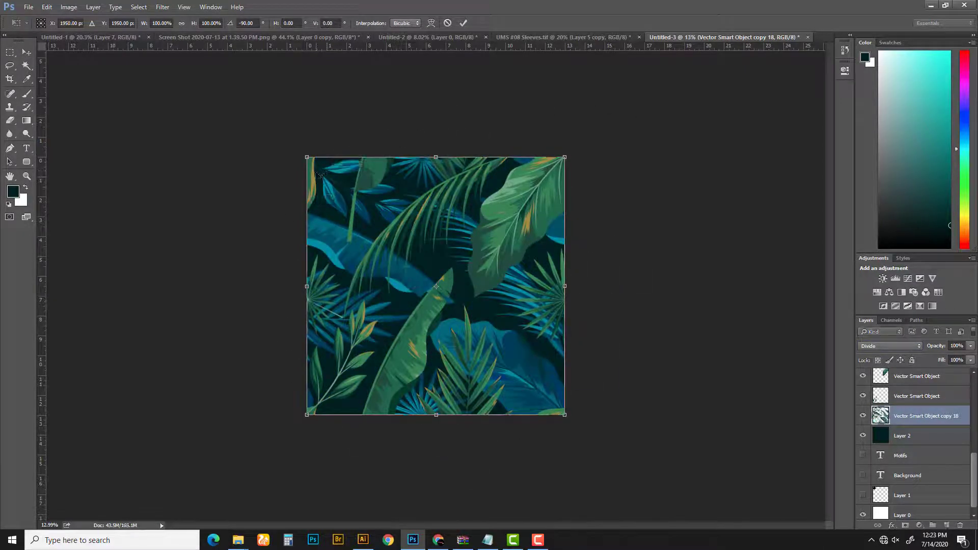
key(Return)
key(ctrl+t)
right_click(501, 246)
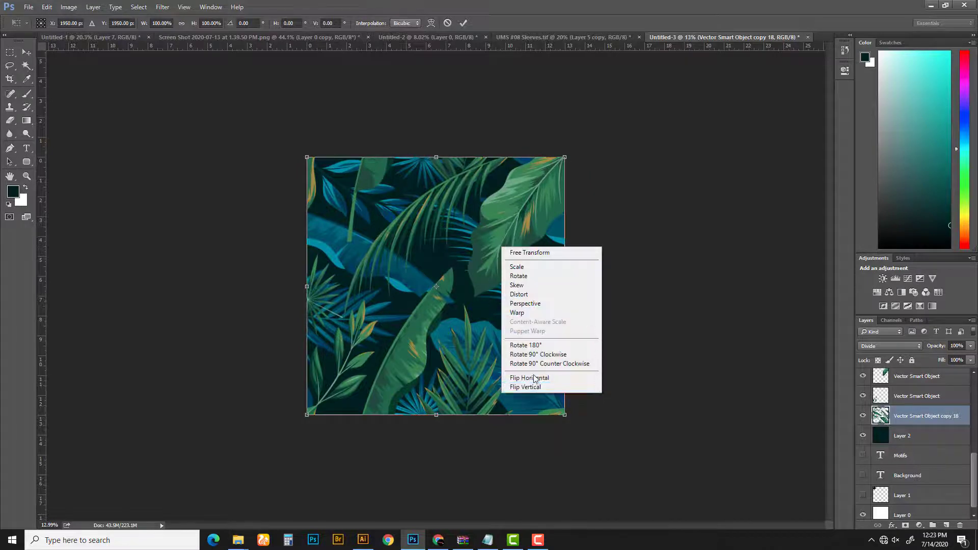
click(525, 388)
key(Return)
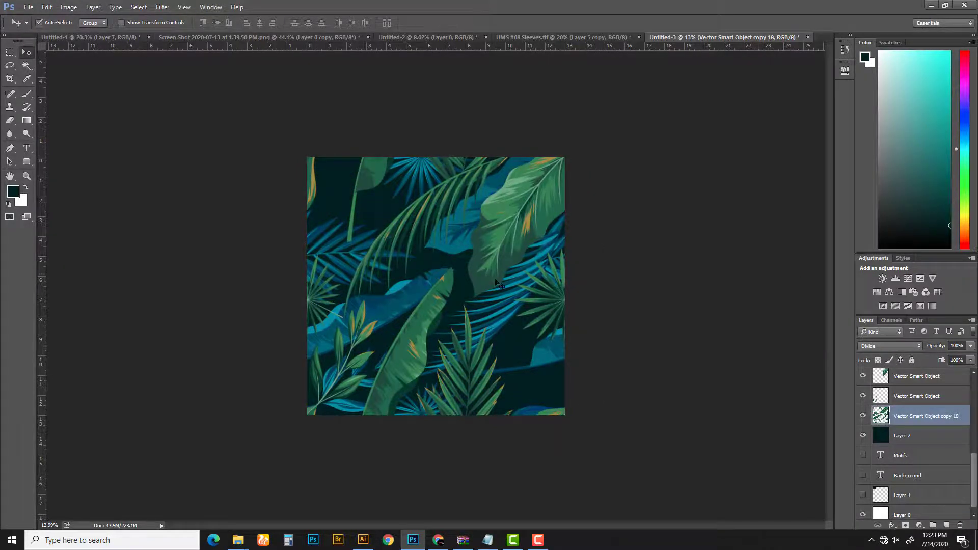
- Try moving all the pattern layers from Layer 2 upward together vertically to check how the tile repeats
key(z)
drag(495, 283, 468, 322)
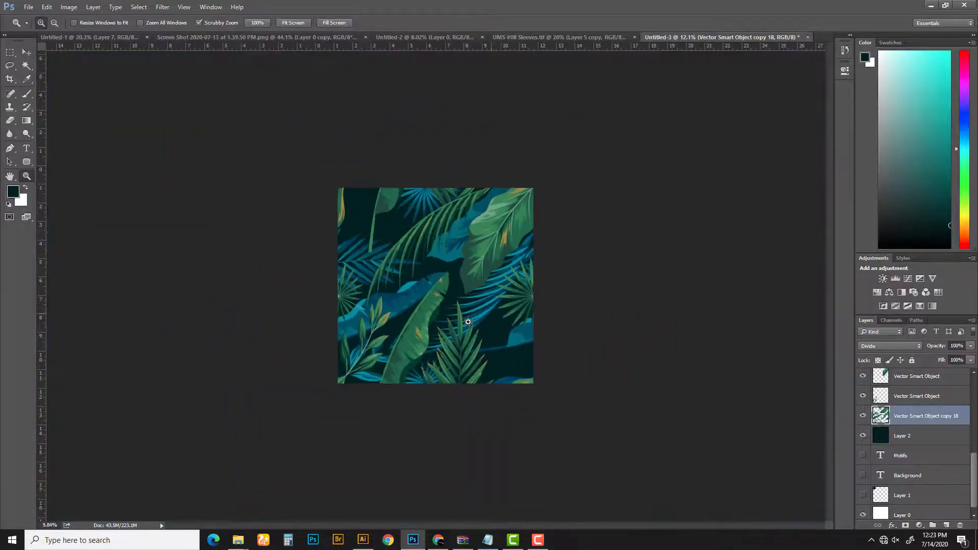
click(911, 436)
scroll(909, 408, up, 5)
key(v)
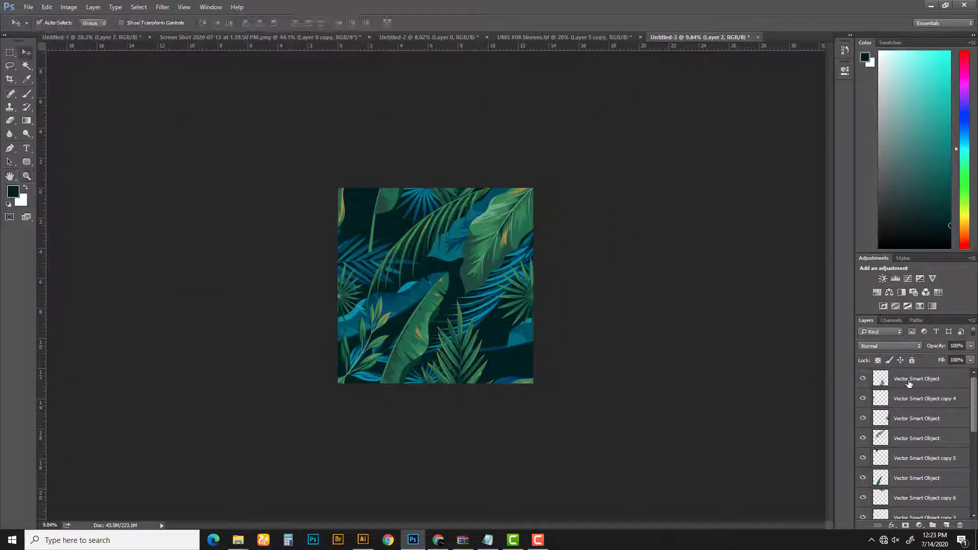
shift+click(906, 378)
drag(479, 260, 490, 164)
key(z)
drag(438, 227, 459, 277)
key(ctrl+z)
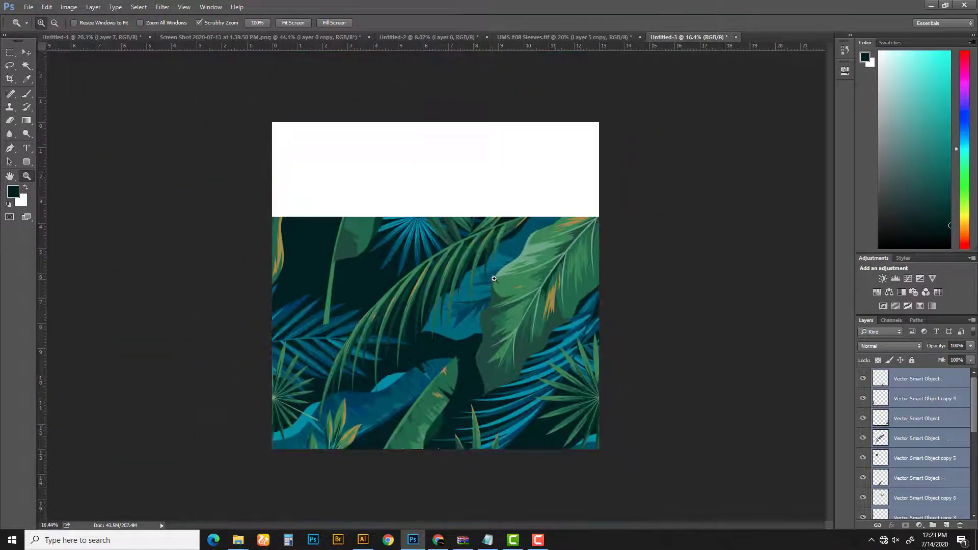
- Try a sideways offset of the pattern to inspect the seams, and step back to the separate leaf layers
key(v)
drag(525, 304, 641, 280)
key(z)
drag(493, 209, 507, 346)
drag(517, 418, 493, 433)
drag(503, 395, 539, 448)
key(ctrl+alt+z)
key(ctrl+alt+z)
key(ctrl+alt+z)
key(ctrl+alt+z)
click(538, 540)
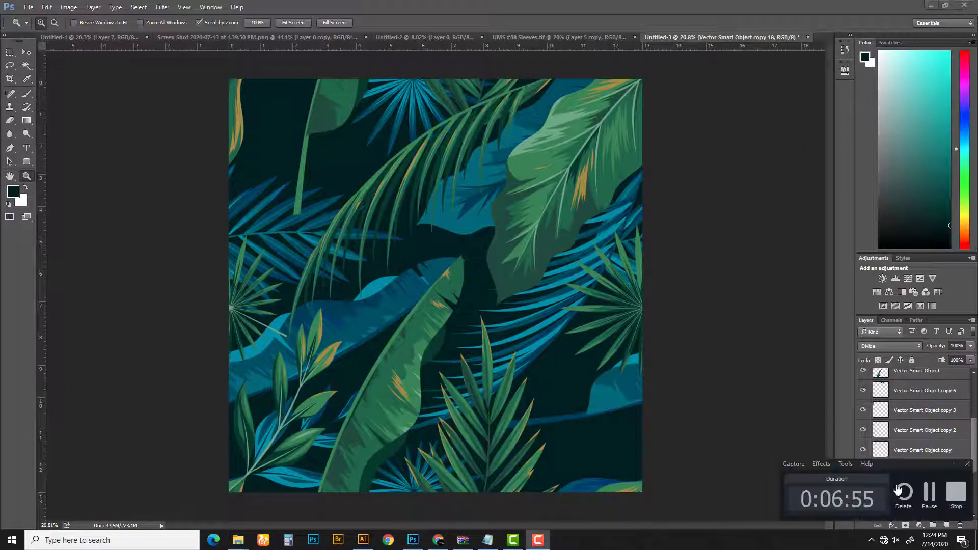
click(929, 497)
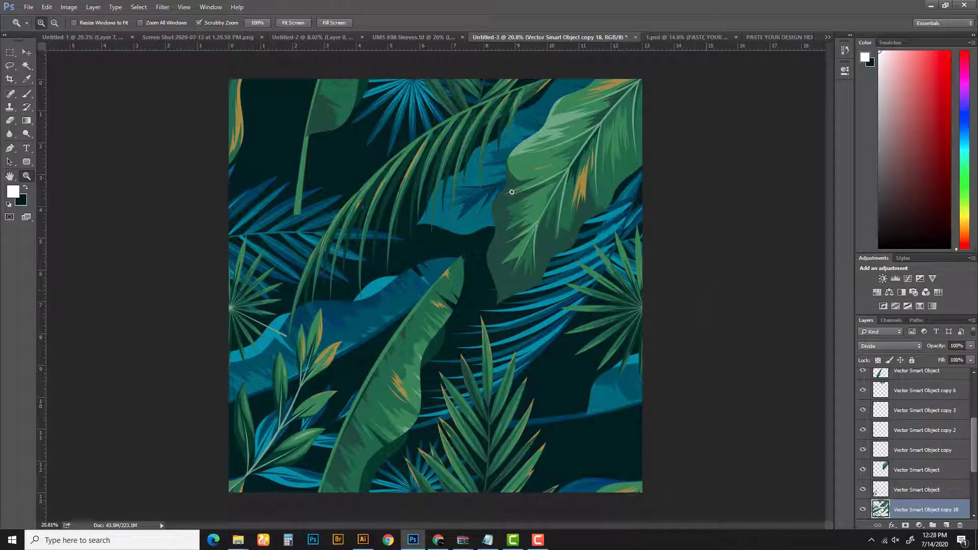
- Merge all leaf layers with the dark Layer 2 background and copy the merged pattern into PASTE YOUR DESIGN HERE.psb
drag(971, 445, 976, 386)
click(934, 468)
shift+click(932, 382)
key(ctrl+e)
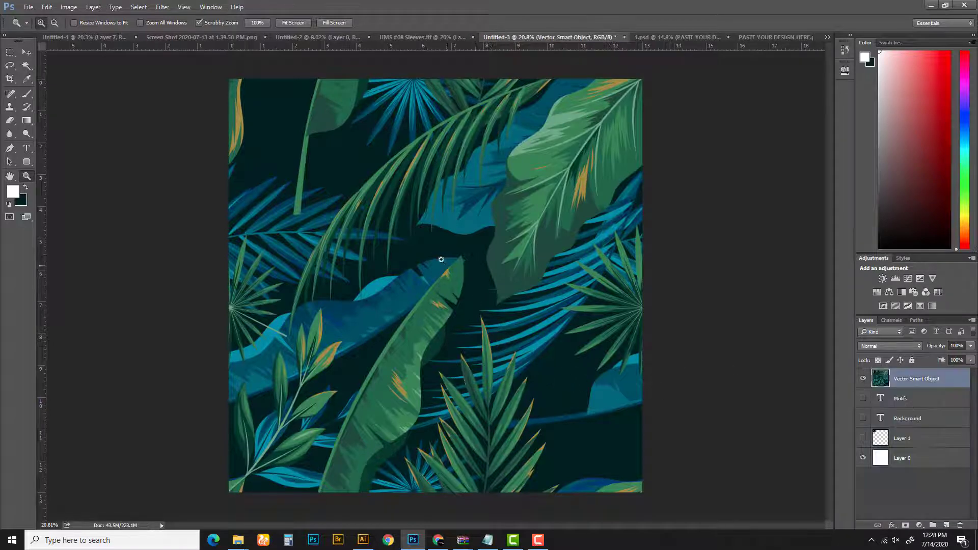
key(v)
drag(382, 181, 525, 306)
key(z)
key(v)
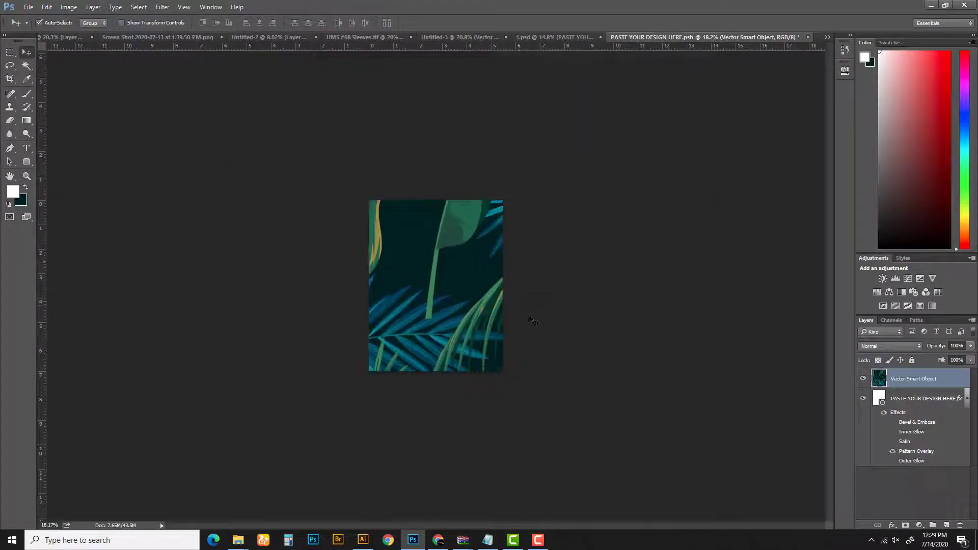
- Scale the pattern tile down proportionally and fit it into the upper-left corner of the shirt artwork
key(ctrl+t)
drag(730, 202, 561, 308)
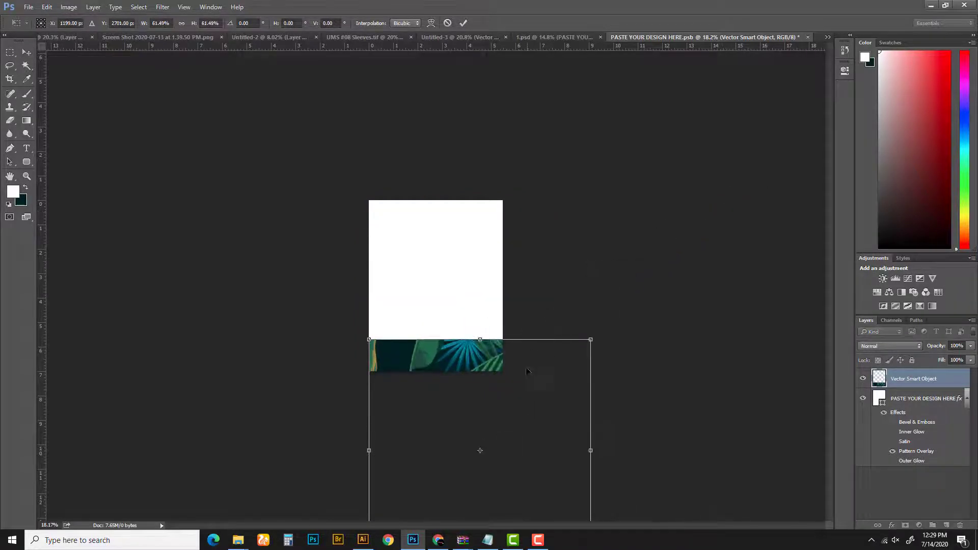
drag(531, 373, 544, 232)
drag(590, 423, 464, 294)
key(Return)
- Duplicate the tile edge to edge horizontally and vertically, merging the copies into one larger repeating pattern layer
drag(395, 279, 490, 280)
key(ctrl+e)
drag(478, 242, 600, 311)
key(ctrl+e)
key(ctrl+e)
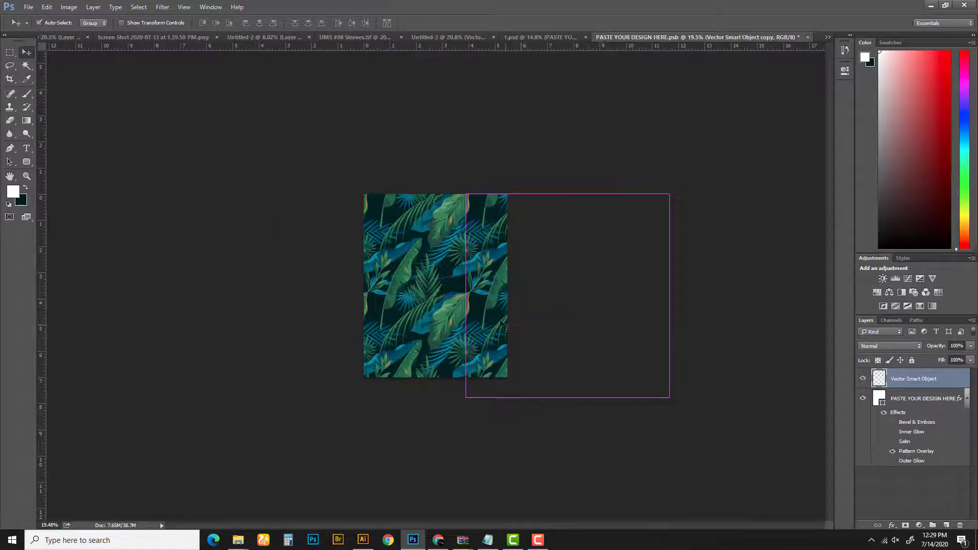
drag(489, 313, 485, 441)
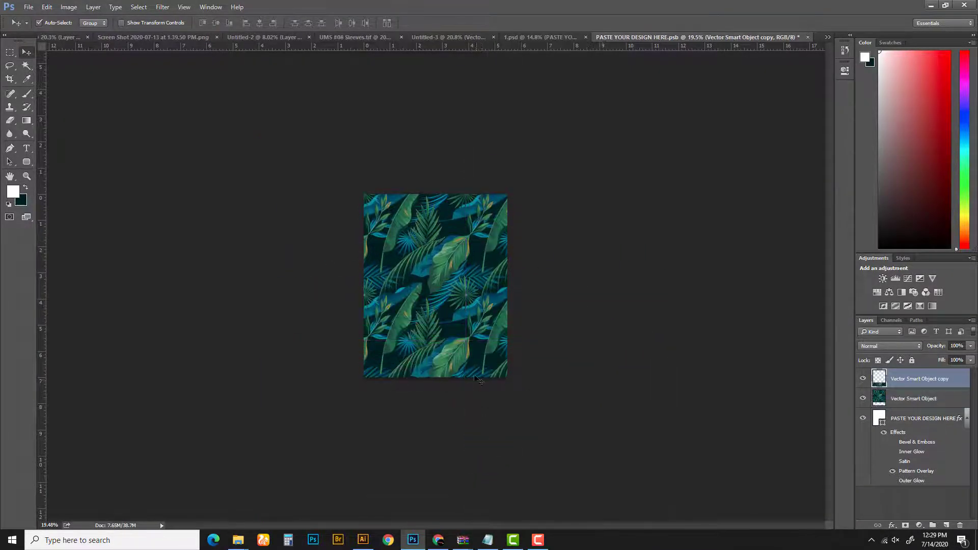
key(ctrl+e)
- Scale the merged teal leaf pattern down in stages and position it to cover the whole shirt artwork
key(ctrl+t)
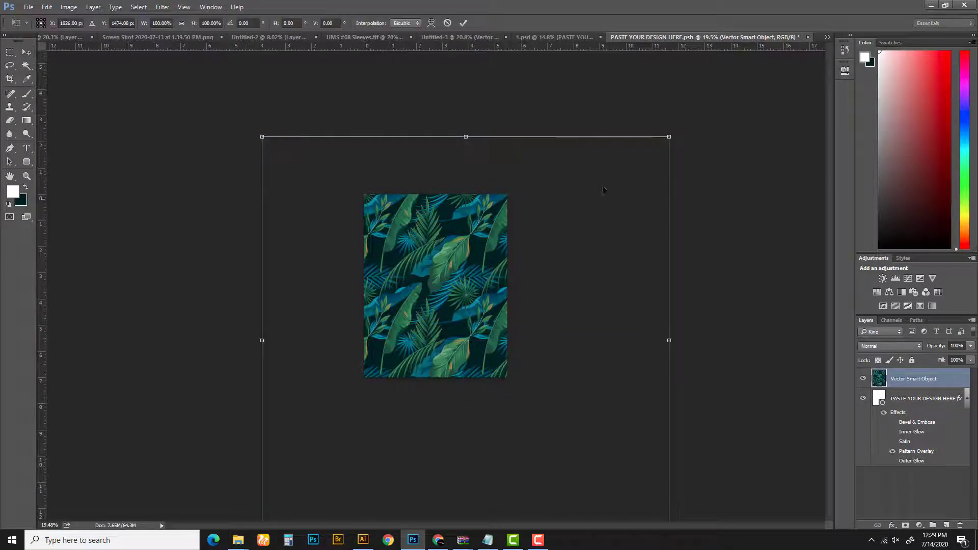
drag(669, 137, 633, 174)
drag(538, 232, 602, 249)
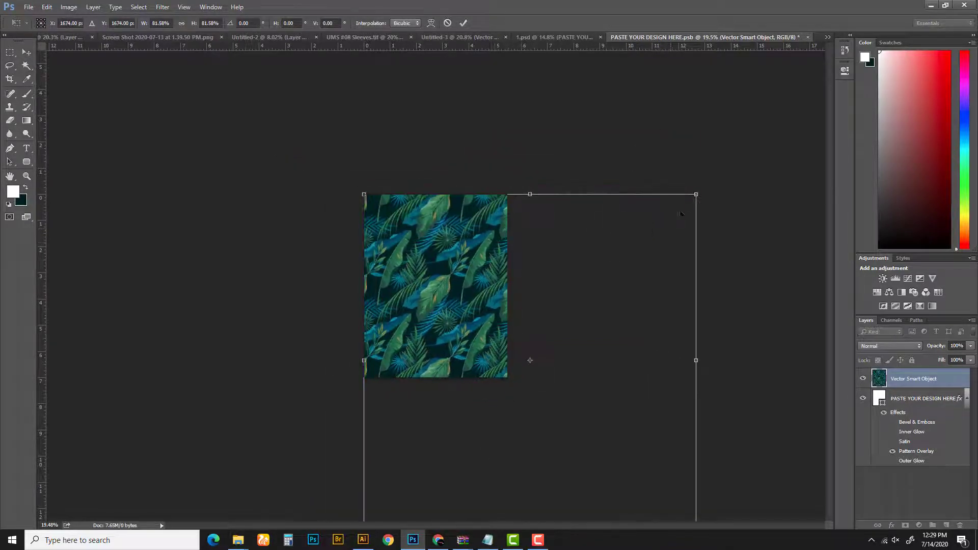
drag(696, 194, 661, 229)
drag(588, 258, 512, 230)
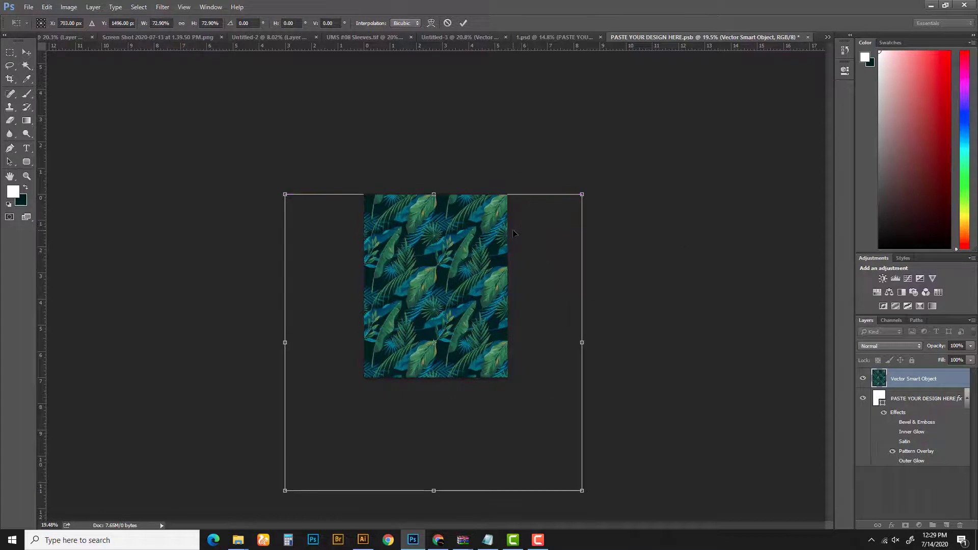
drag(582, 195, 541, 235)
drag(504, 271, 517, 233)
key(Return)
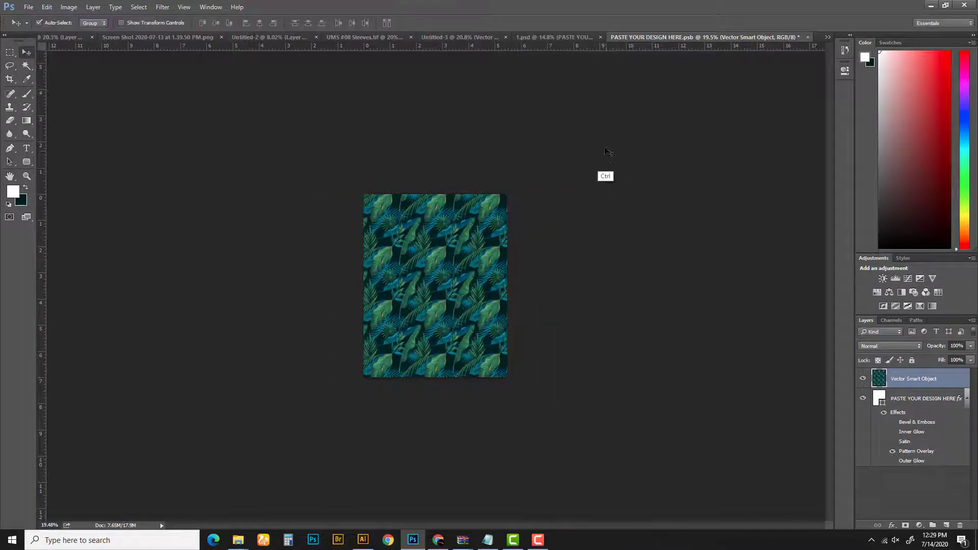
- Save the shirt artwork and inspect the pattern on the T-shirt in 1.psd
key(ctrl+s)
click(545, 38)
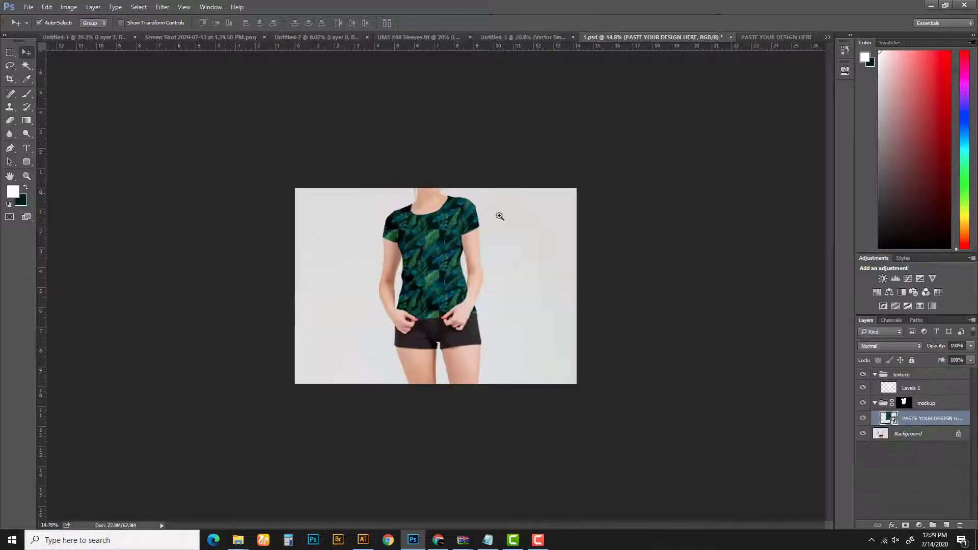
key(ctrl+space)
drag(464, 287, 463, 308)
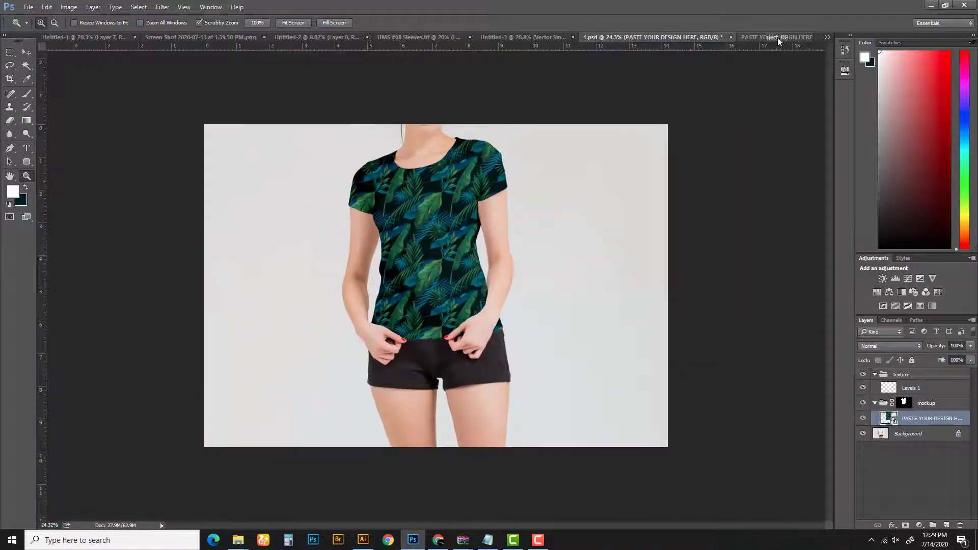
- Enlarge the leaf pattern in the shirt artwork to 137.94%, save it and check the T-shirt in 1.psd
click(778, 38)
key(v)
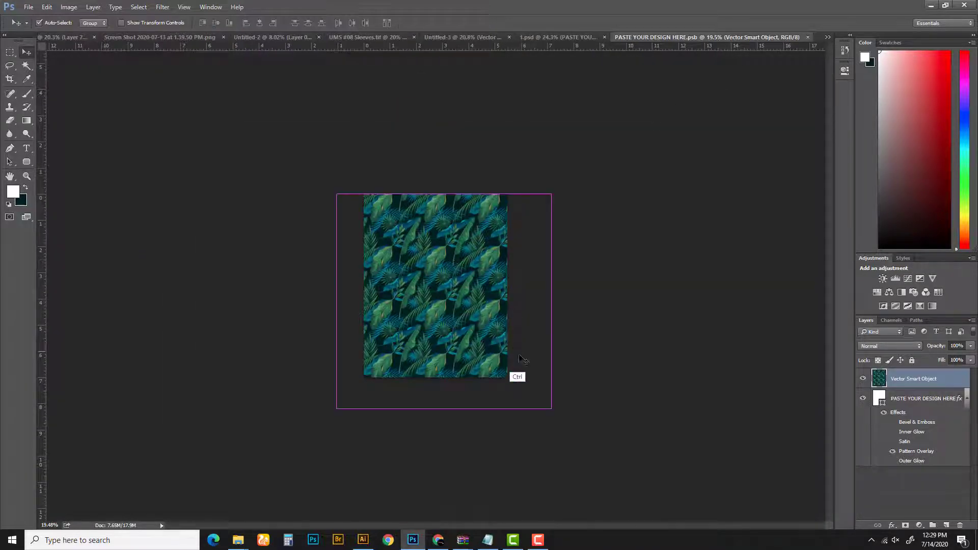
key(ctrl+t)
drag(551, 408, 633, 490)
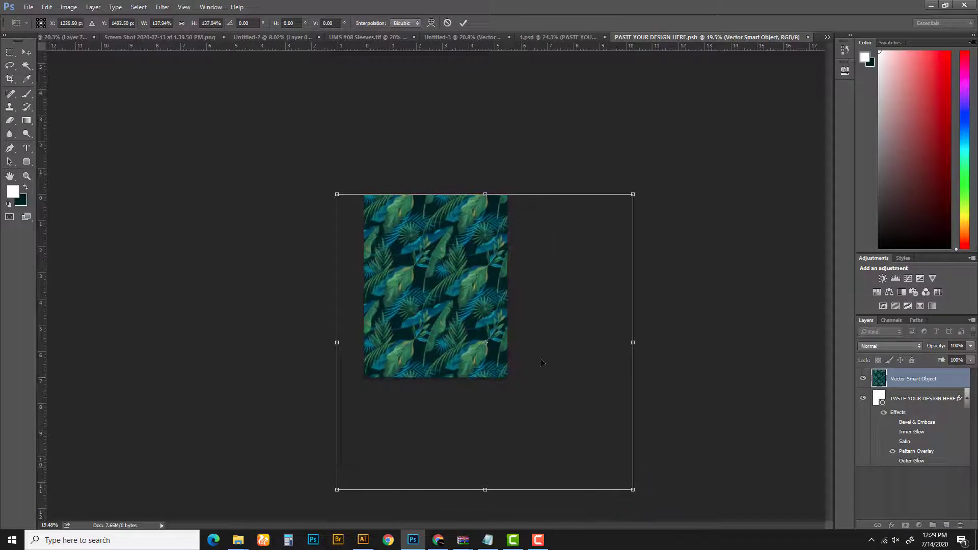
key(Return)
key(ctrl+s)
click(551, 39)
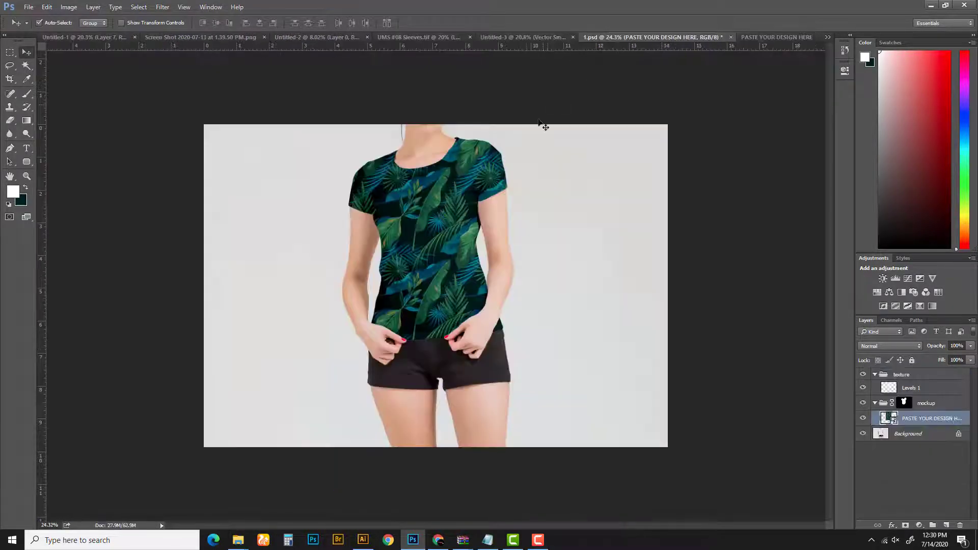
key(z)
drag(473, 235, 371, 223)
- Shift the leaf pattern sideways in the shirt artwork, save it and view the updated T-shirt mockup
click(765, 41)
key(v)
key(ctrl+s)
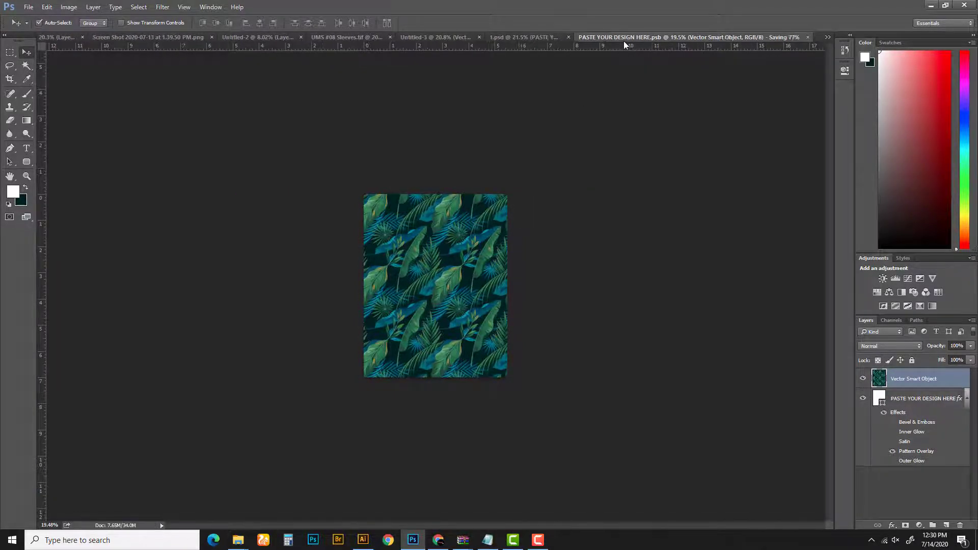
click(548, 41)
key(z)
drag(468, 246, 510, 324)
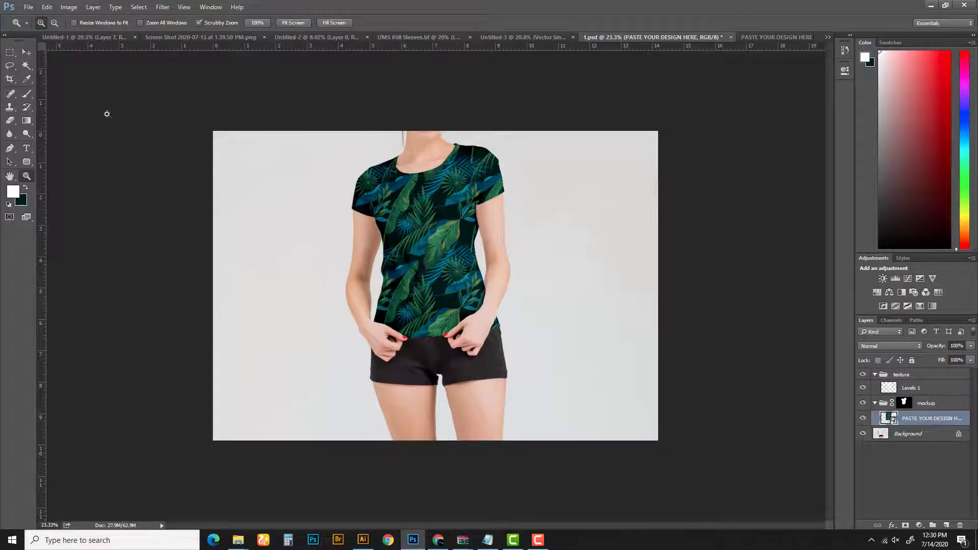
- Sample a dark charcoal as the foreground colour and undo the layer merge in Untitled-3
key(i)
click(766, 38)
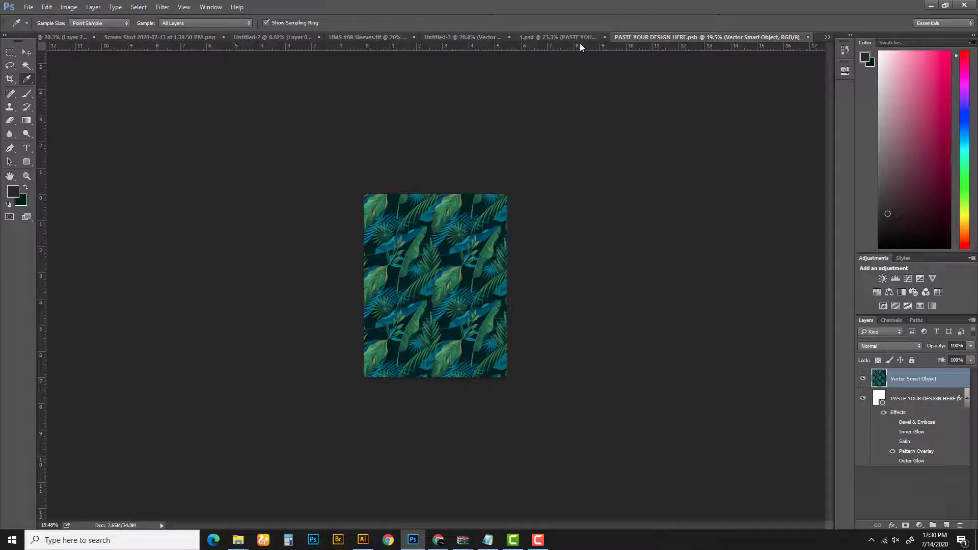
click(463, 38)
key(ctrl+z)
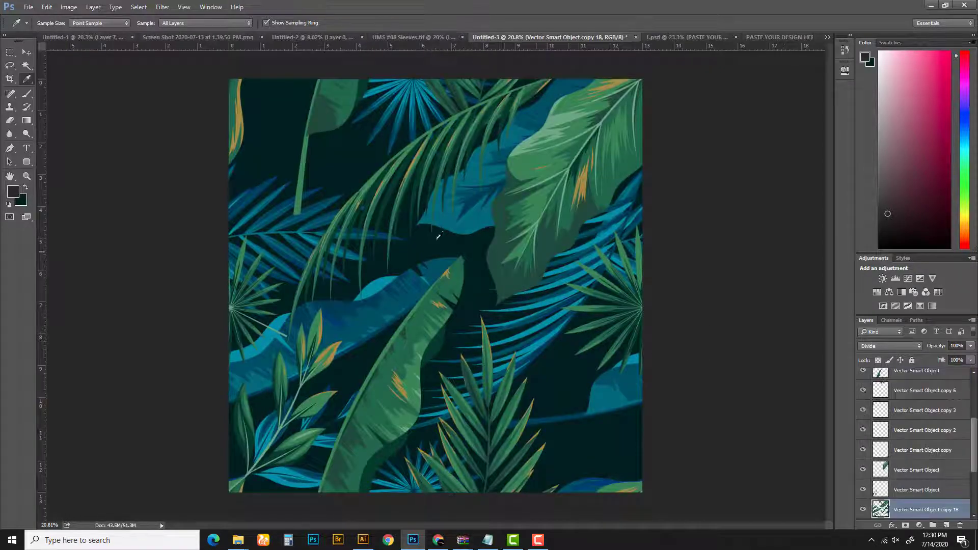
- Fill the Layer 2 background with the dark charcoal foreground colour and clear the selection
key(v)
click(439, 236)
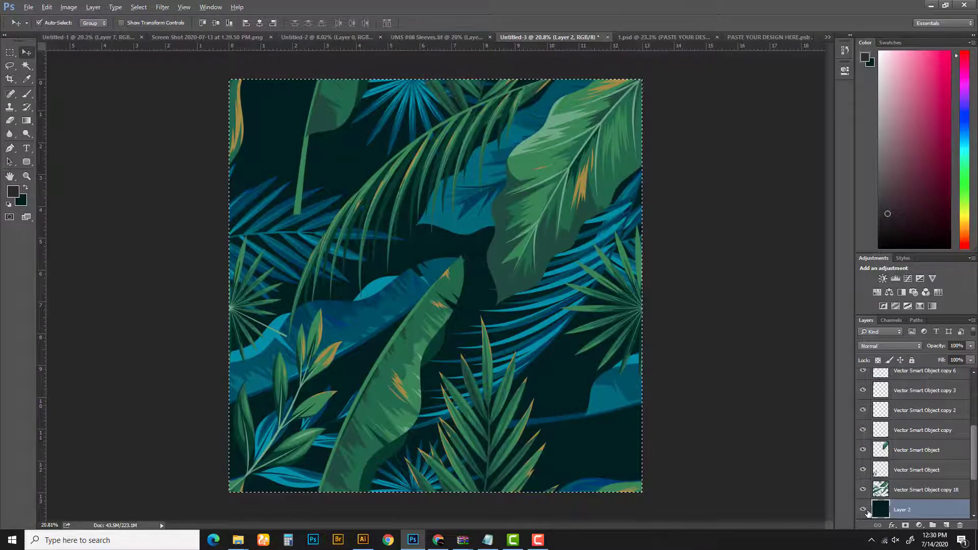
key(alt+Delete)
click(9, 53)
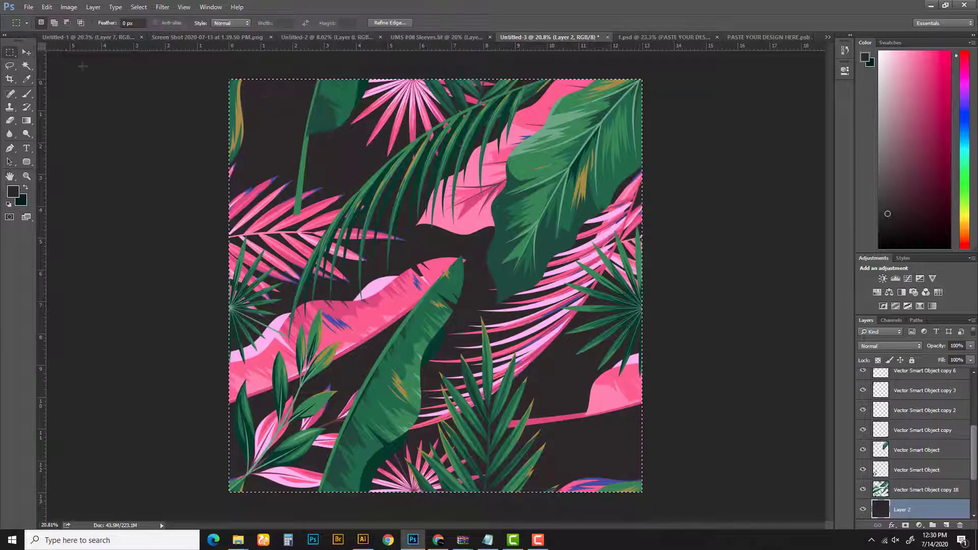
click(534, 299)
- Merge the leaf layers with the charcoal background and copy the pink-and-green pattern into PASTE YOUR DESIGN HERE.psb
drag(973, 450, 973, 399)
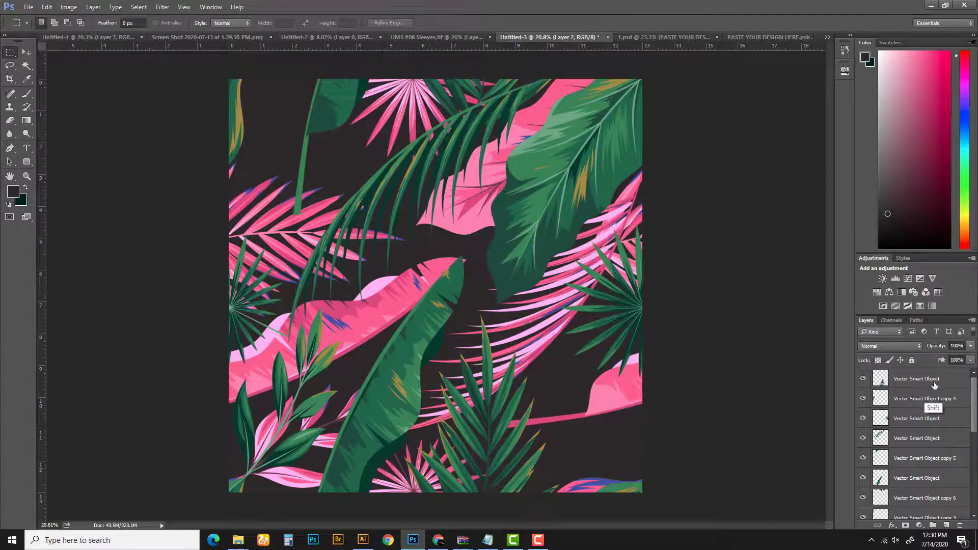
shift+click(934, 386)
key(ctrl+e)
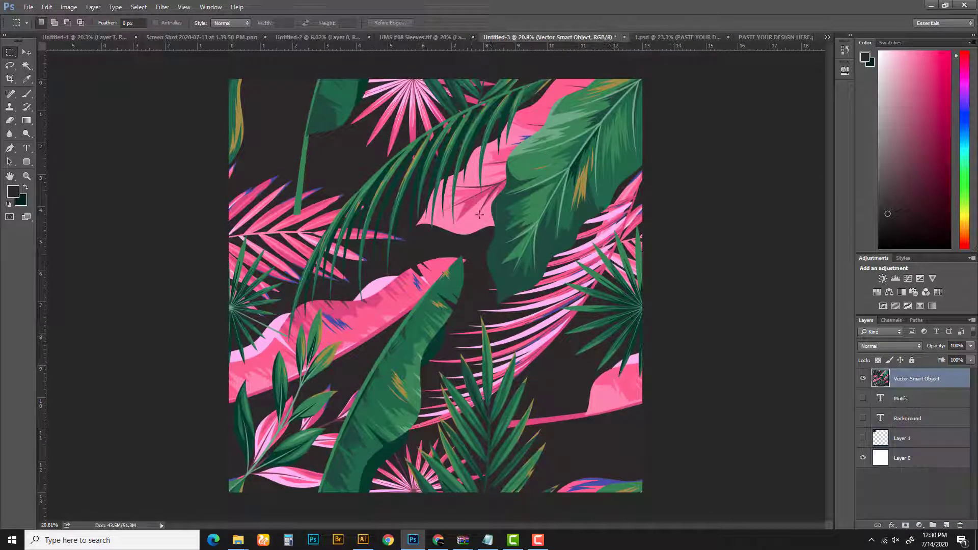
key(v)
drag(471, 204, 687, 43)
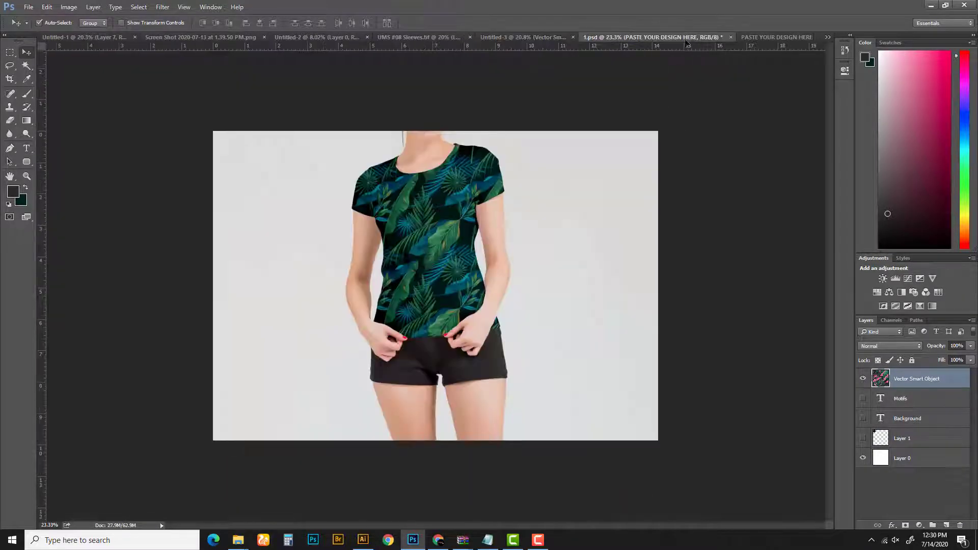
drag(756, 39, 414, 308)
- Scale the pink-and-green pattern down over the shirt artwork and check it on the T-shirt in 1.psd
key(z)
alt+click(486, 261)
alt+click(487, 261)
key(ctrl+t)
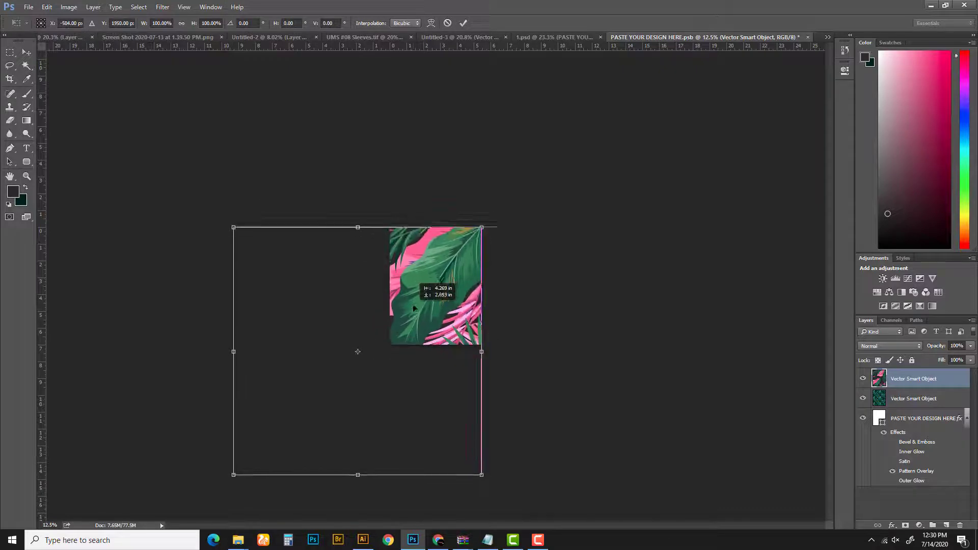
drag(231, 476, 377, 365)
key(Return)
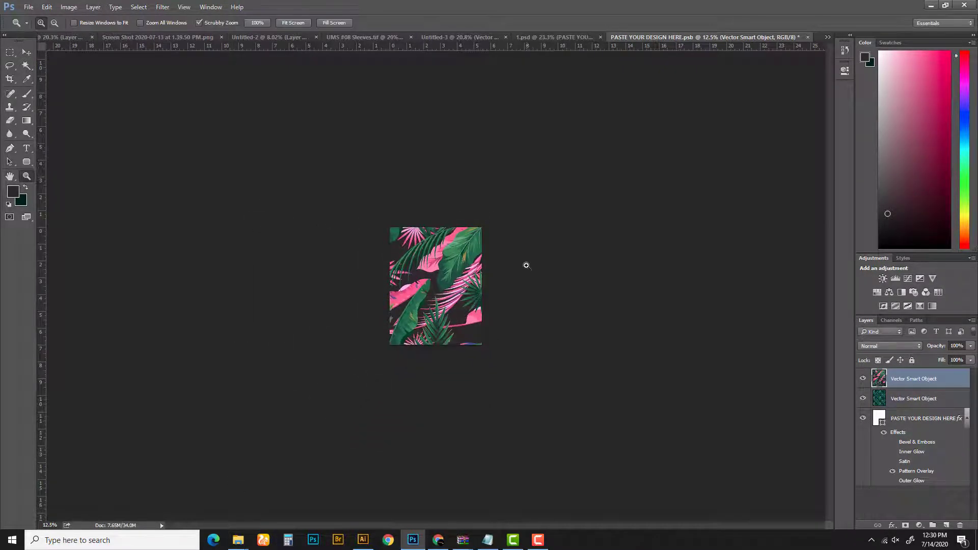
click(542, 40)
mouse_move(520, 231)
mouse_down()
mouse_move(508, 244)
mouse_move(514, 235)
mouse_up()
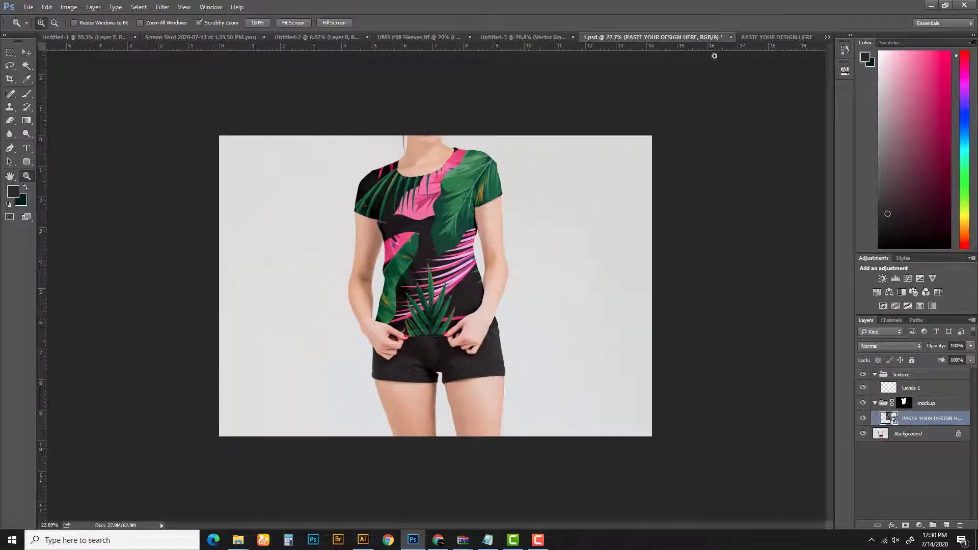
- Duplicate the pink-and-green tile edge to edge in both directions, merging the copies into one larger repeat
click(765, 37)
drag(453, 278, 449, 355)
key(ctrl+z)
drag(444, 285, 362, 300)
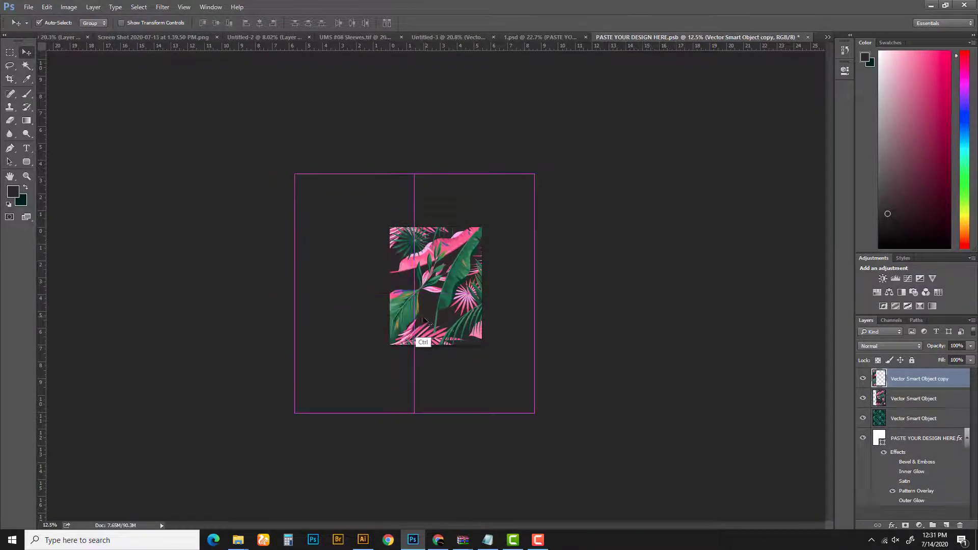
key(ctrl+e)
mouse_move(449, 278)
mouse_down()
mouse_move(374, 375)
mouse_move(439, 271)
mouse_up()
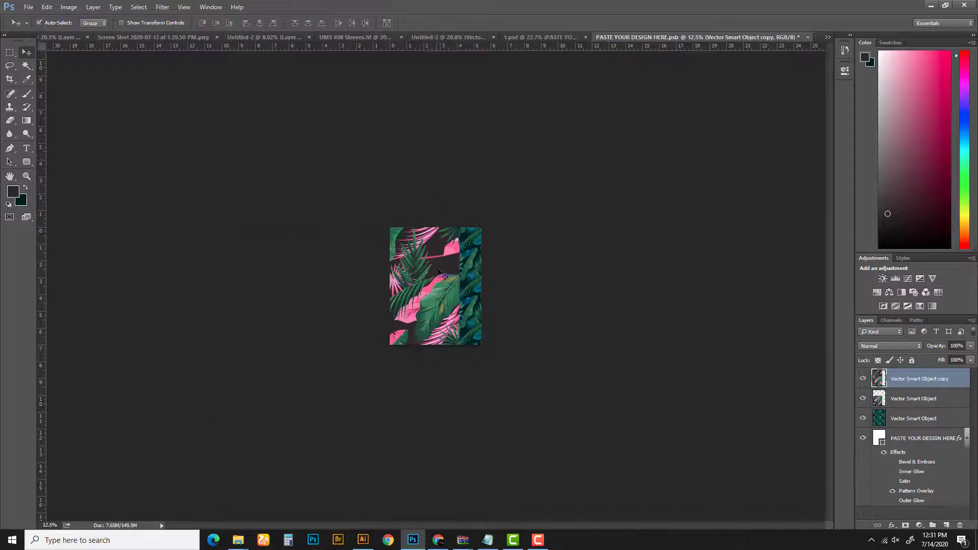
drag(438, 305, 444, 190)
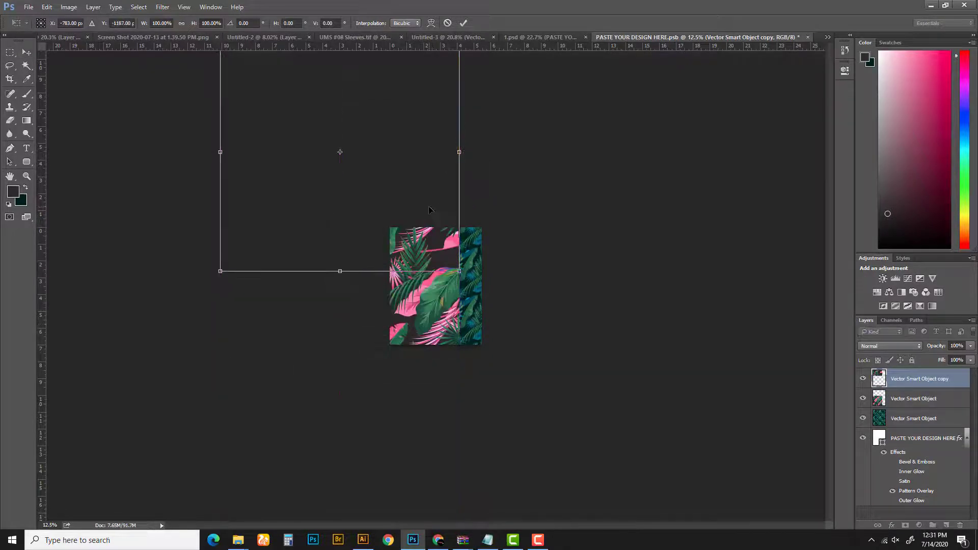
key(ctrl+e)
drag(410, 293, 646, 301)
key(ctrl+e)
- Scale the merged pink-and-green repeat down and position it to cover the whole shirt artwork
key(ctrl+t)
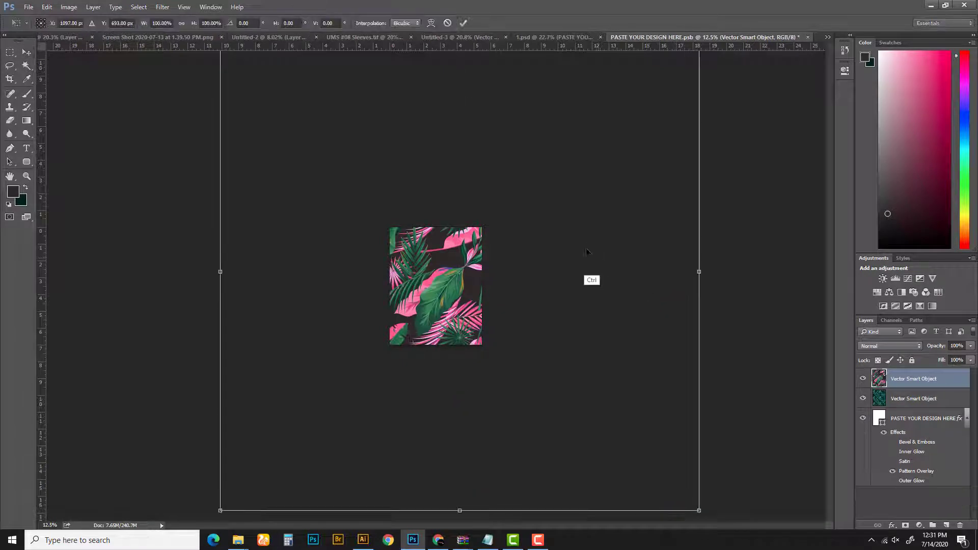
drag(701, 174, 569, 268)
drag(520, 292, 500, 253)
drag(550, 227, 486, 256)
key(Return)
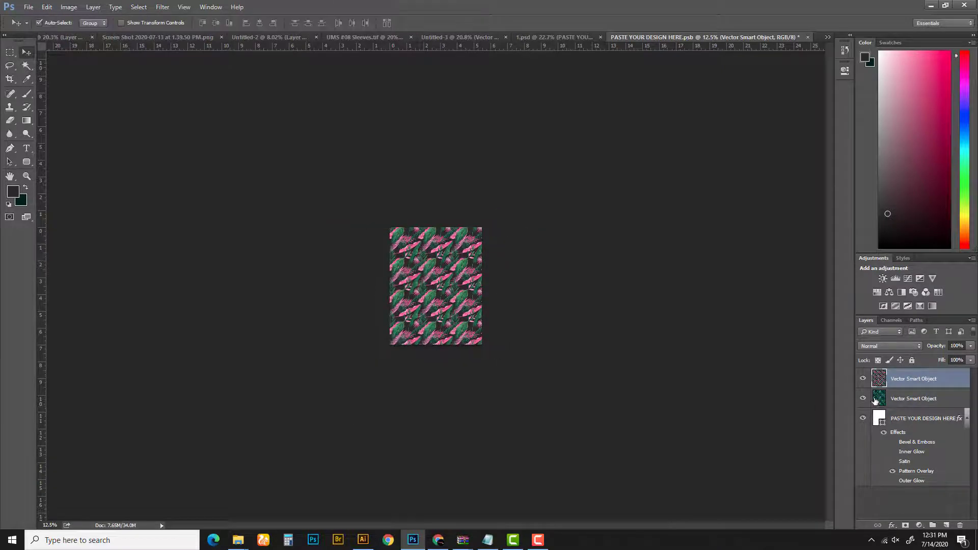
- Examine the pink-and-green leaf pattern up close on the T-shirt in 1.psd
click(531, 38)
key(z)
drag(472, 243, 504, 271)
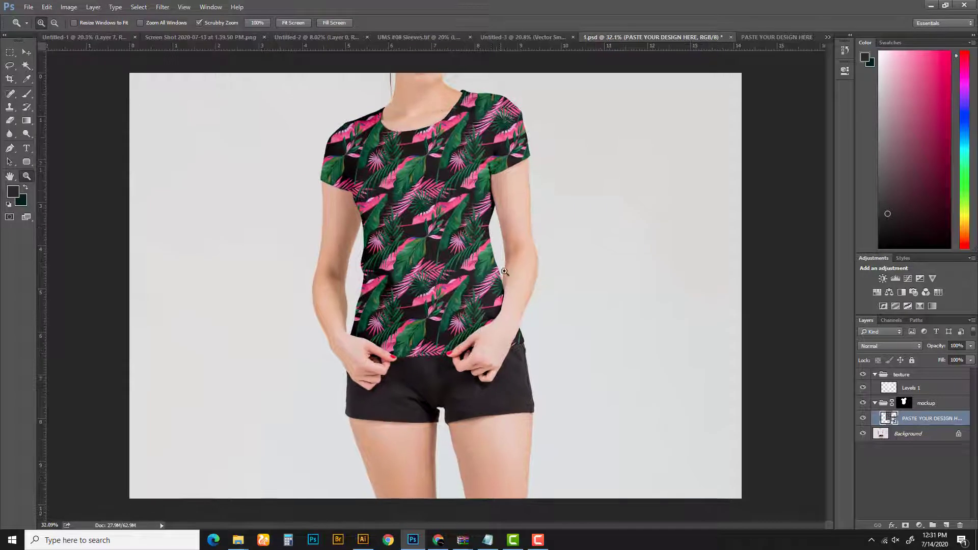